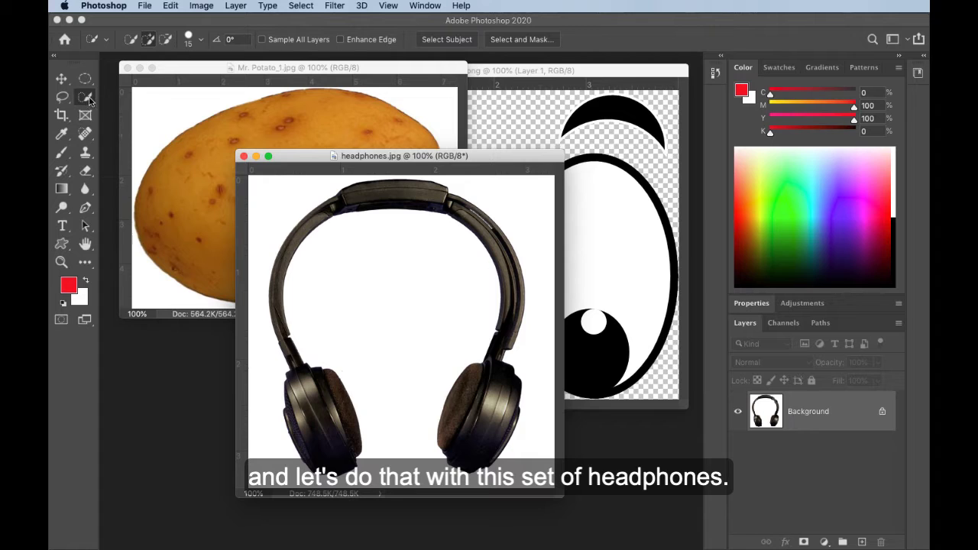
Step: Try selecting the headphones directly by painting over the headband and both ear cups with the Quick Selection tool, and deselect
{"action": "left_click", "coordinate": [85, 97]}
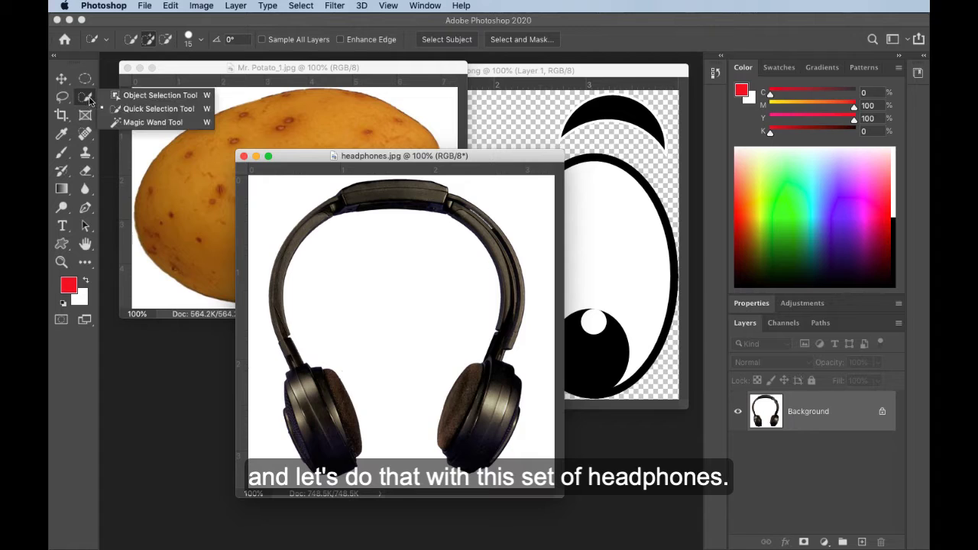
{"action": "left_click", "coordinate": [194, 113]}
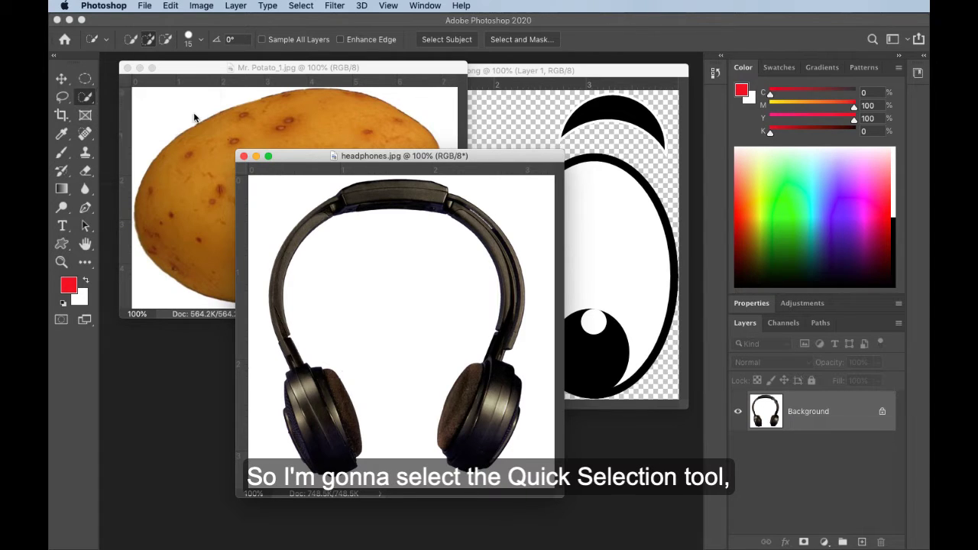
{"action": "mouse_move", "coordinate": [388, 199]}
{"action": "left_mouse_down"}
{"action": "mouse_move", "coordinate": [469, 214]}
{"action": "mouse_move", "coordinate": [507, 275]}
{"action": "mouse_move", "coordinate": [507, 328]}
{"action": "mouse_move", "coordinate": [497, 293]}
{"action": "mouse_move", "coordinate": [499, 368]}
{"action": "mouse_move", "coordinate": [496, 361]}
{"action": "mouse_move", "coordinate": [492, 407]}
{"action": "left_mouse_up"}
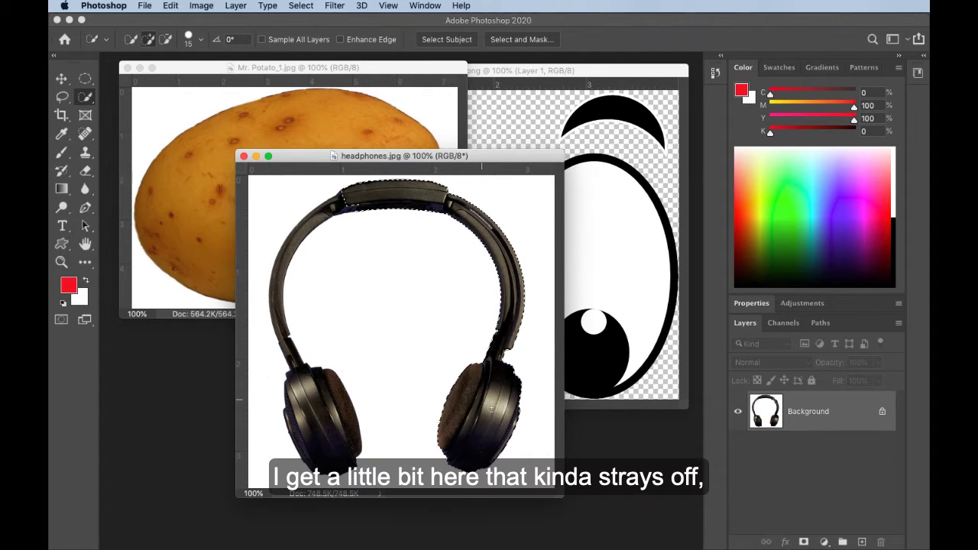
{"action": "mouse_move", "coordinate": [333, 421]}
{"action": "left_mouse_down"}
{"action": "mouse_move", "coordinate": [289, 372]}
{"action": "mouse_move", "coordinate": [287, 348]}
{"action": "left_mouse_up"}
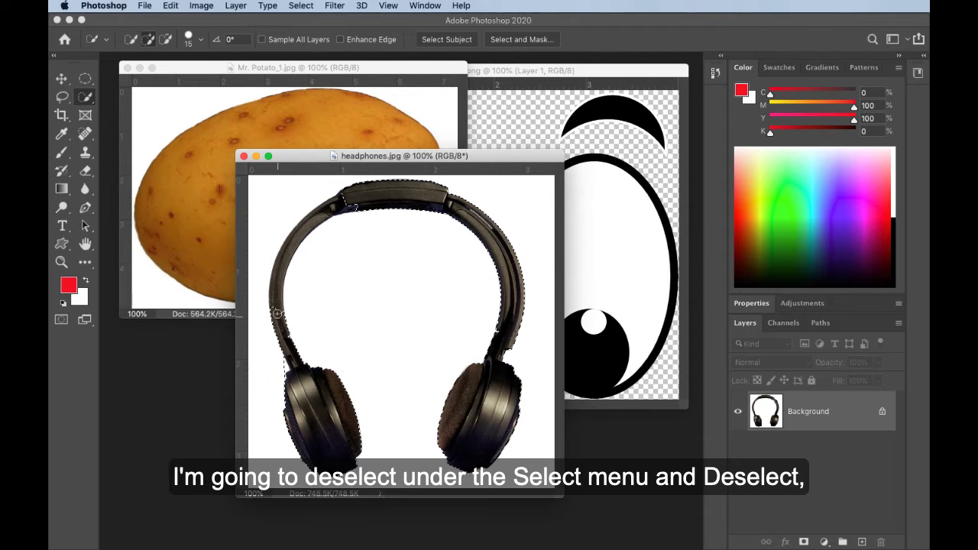
{"action": "left_click", "coordinate": [299, 6]}
{"action": "left_click", "coordinate": [309, 32]}
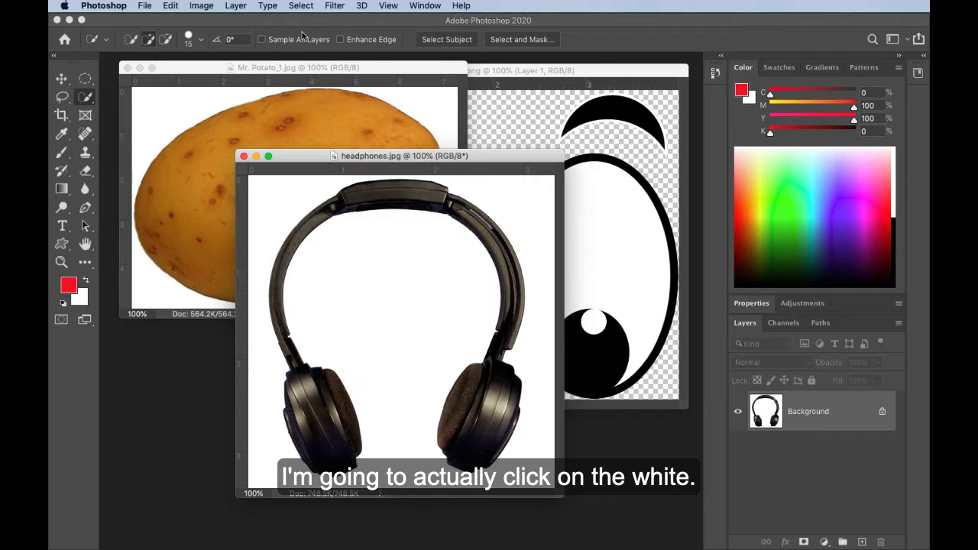
Step: Quick-select the white background inside and around the headphones, and invert the selection to pick the headphones
{"action": "mouse_move", "coordinate": [386, 253]}
{"action": "left_mouse_down"}
{"action": "mouse_move", "coordinate": [413, 323]}
{"action": "mouse_move", "coordinate": [406, 388]}
{"action": "mouse_move", "coordinate": [417, 400]}
{"action": "mouse_move", "coordinate": [535, 437]}
{"action": "mouse_move", "coordinate": [539, 355]}
{"action": "left_mouse_up"}
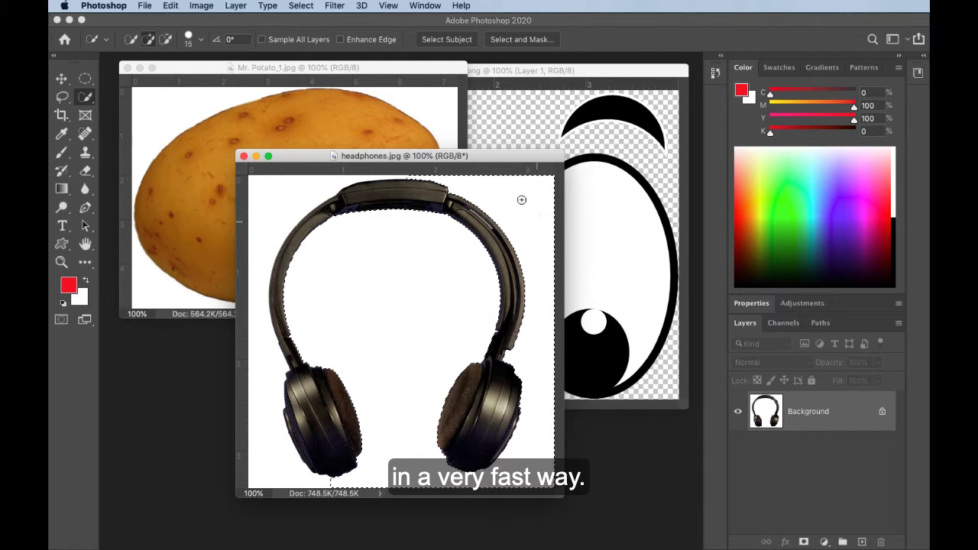
{"action": "mouse_move", "coordinate": [294, 184]}
{"action": "left_mouse_down"}
{"action": "mouse_move", "coordinate": [279, 194]}
{"action": "mouse_move", "coordinate": [255, 284]}
{"action": "left_mouse_up"}
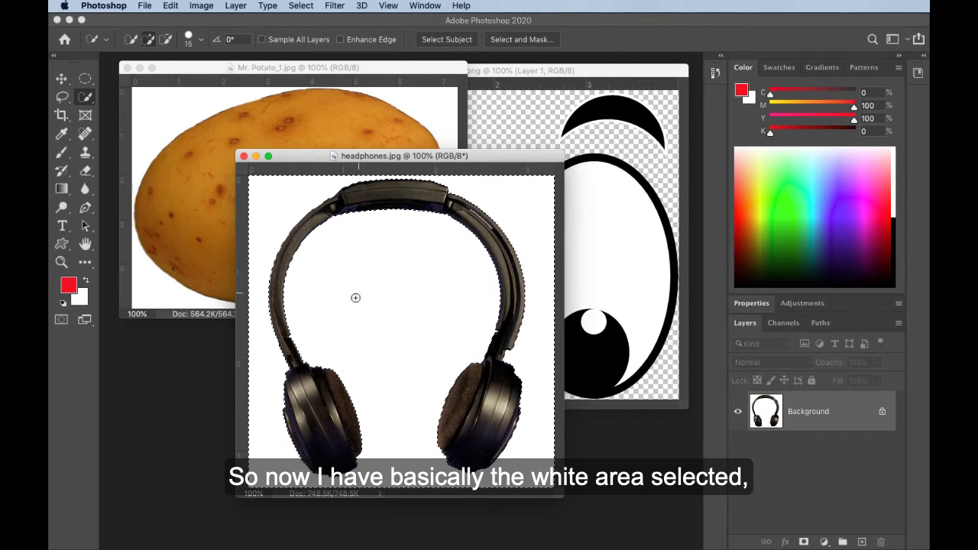
{"action": "left_click", "coordinate": [302, 6]}
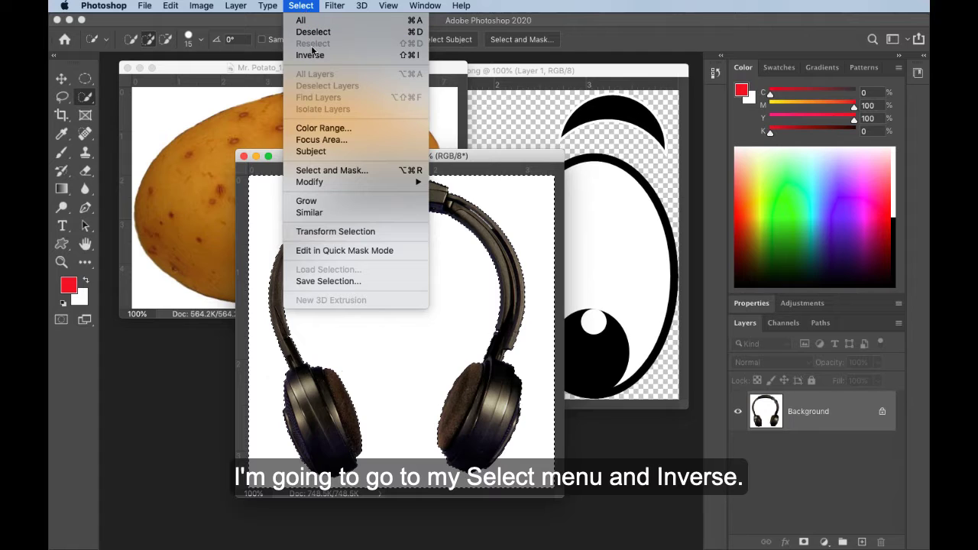
{"action": "left_click", "coordinate": [349, 59]}
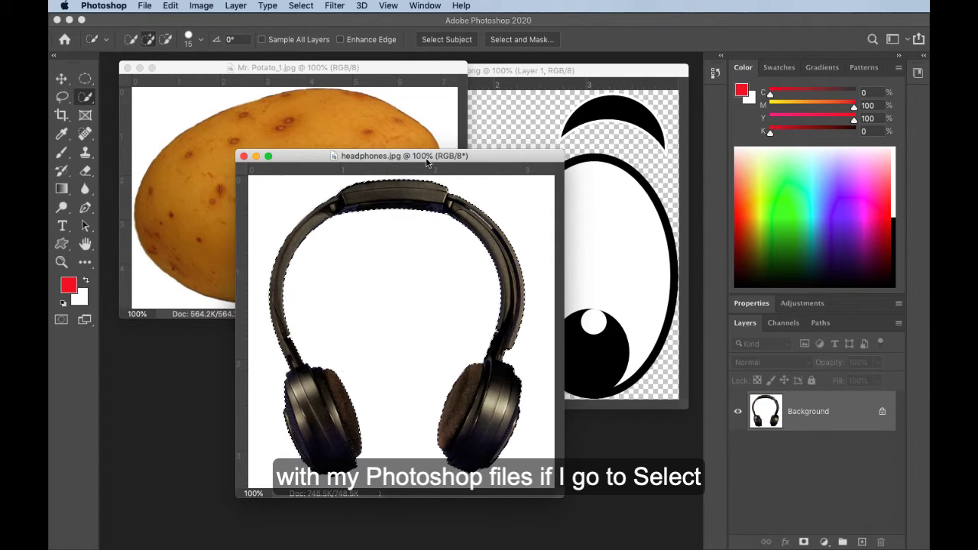
Step: Save the headphones selection as a new channel named headset in headphones.jpg
{"action": "left_click", "coordinate": [301, 6]}
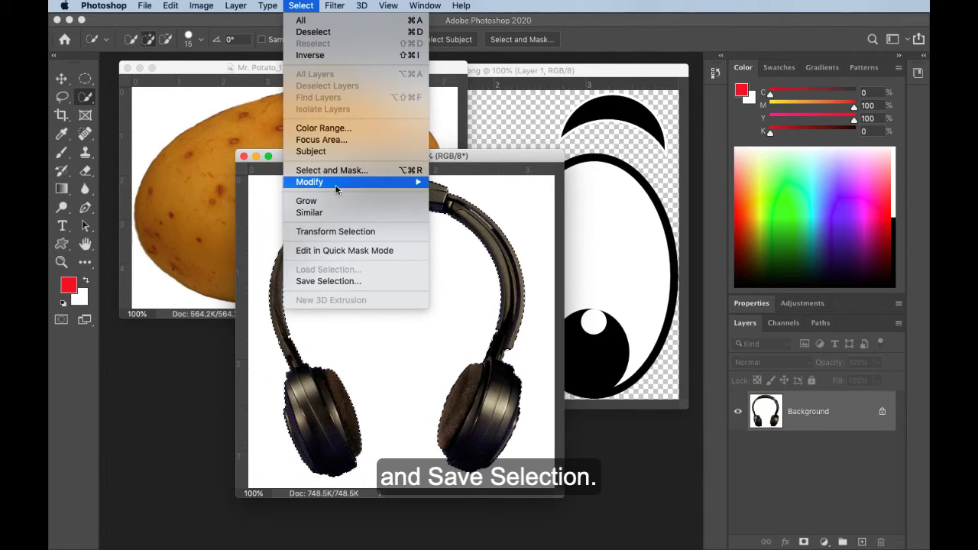
{"action": "left_click", "coordinate": [376, 282]}
{"action": "left_click_drag", "start_coordinate": [479, 315], "coordinate": [484, 201]}
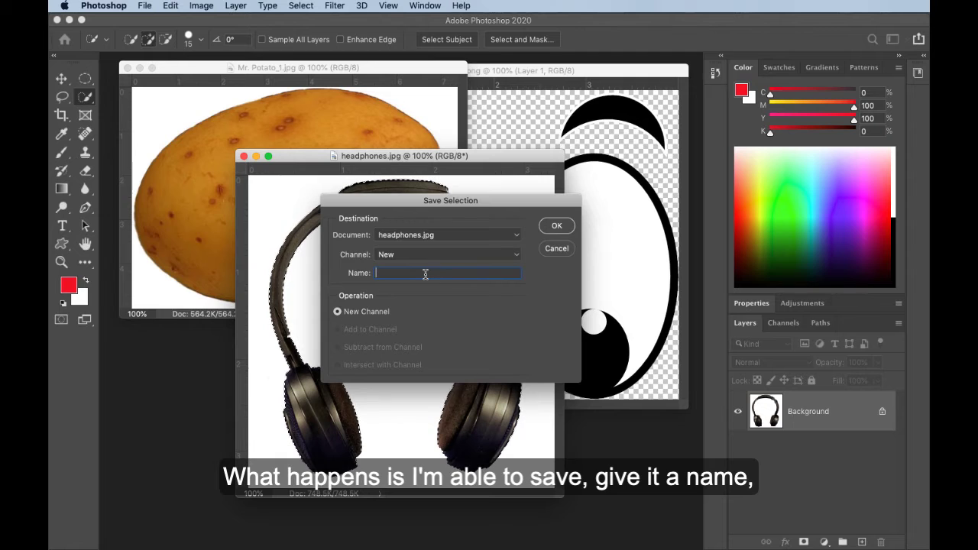
{"action": "type", "text": "headset"}
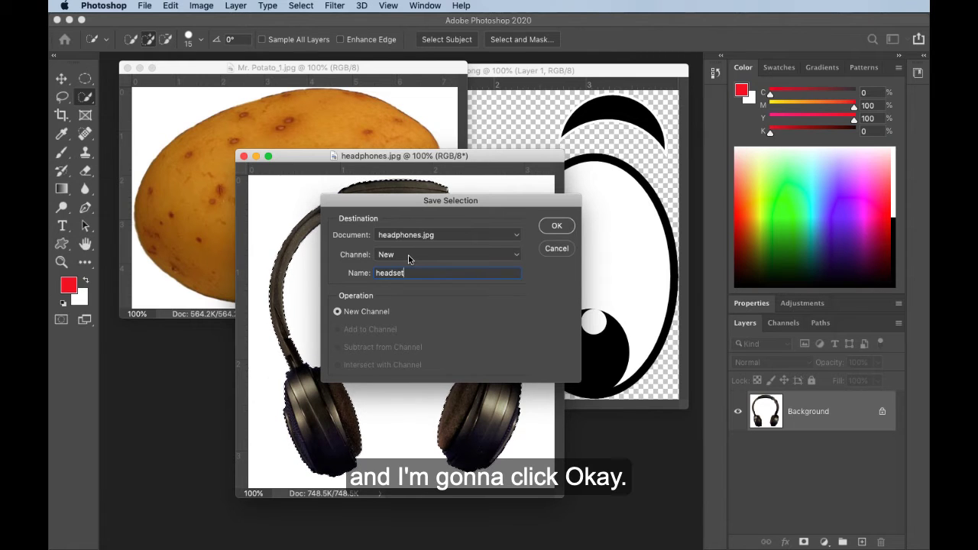
{"action": "left_click", "coordinate": [557, 226]}
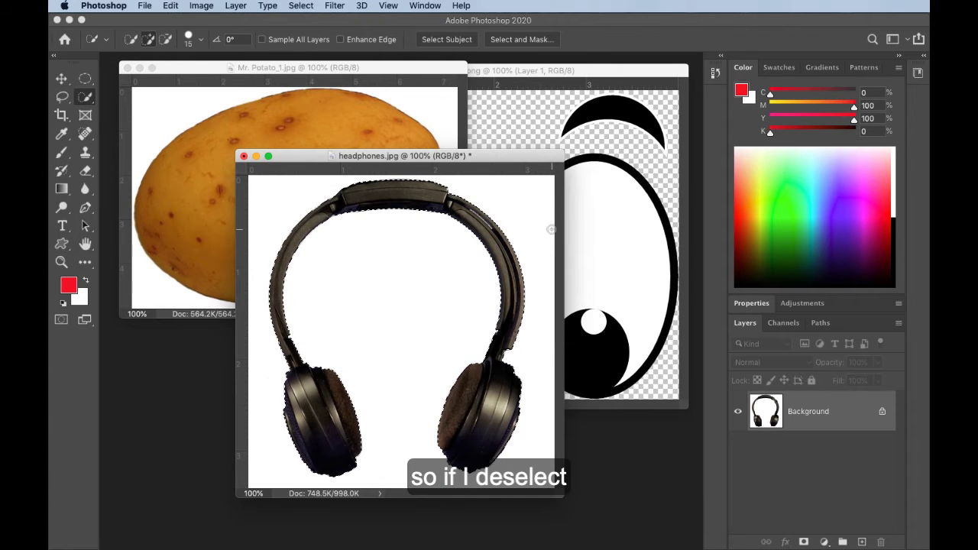
Step: Deselect the headphones and load the saved headset channel from headphones.jpg as a new selection
{"action": "left_click", "coordinate": [290, 6]}
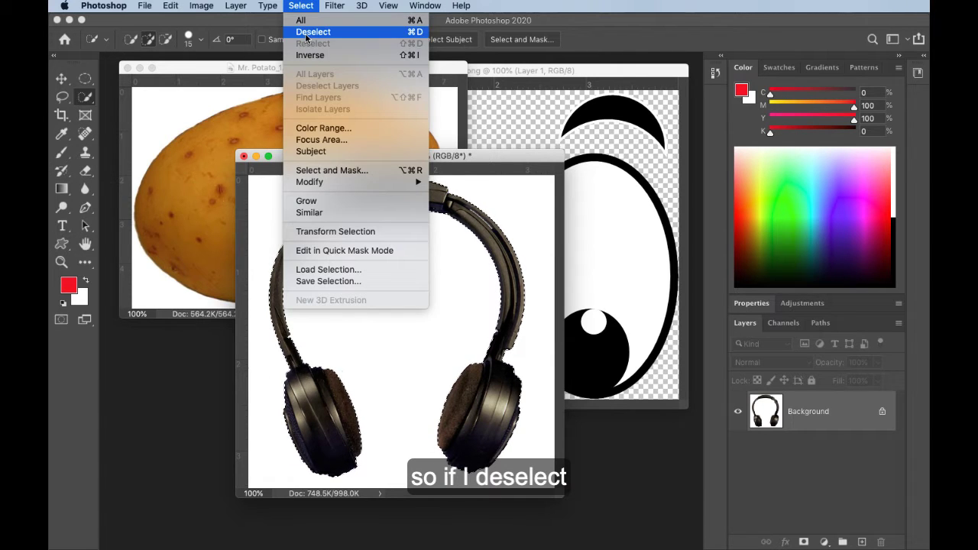
{"action": "left_click", "coordinate": [309, 30]}
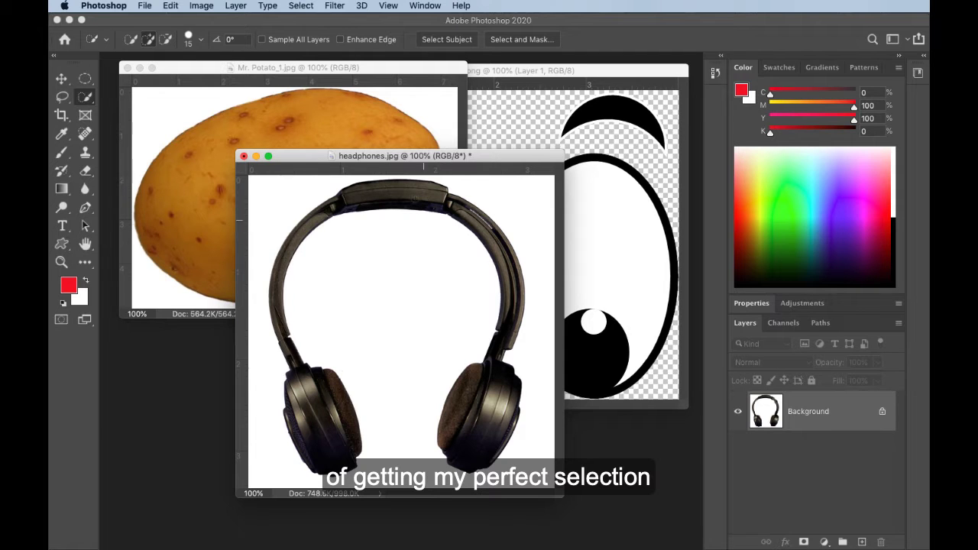
{"action": "left_click", "coordinate": [301, 5]}
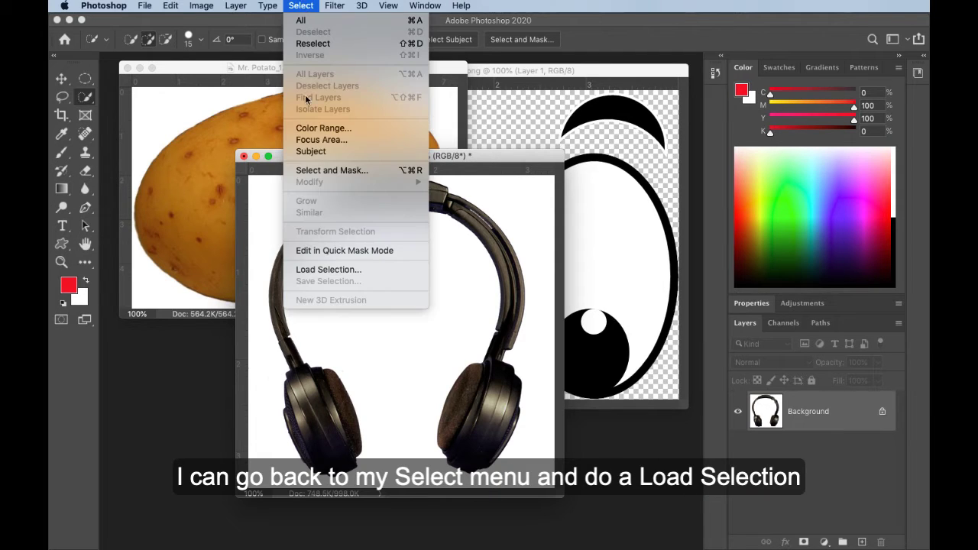
{"action": "left_click", "coordinate": [369, 269]}
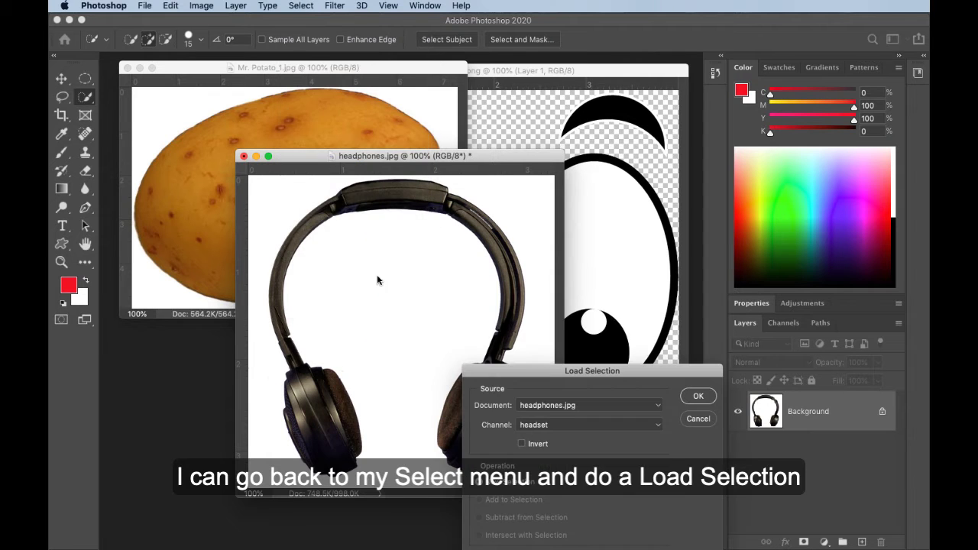
{"action": "left_click_drag", "start_coordinate": [540, 377], "coordinate": [499, 215]}
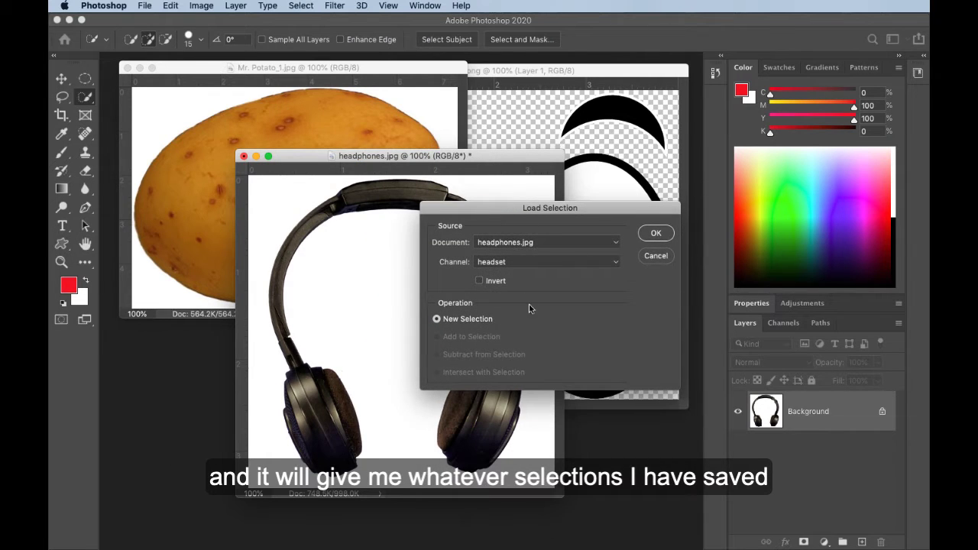
{"action": "left_click", "coordinate": [547, 262]}
{"action": "left_click", "coordinate": [546, 262]}
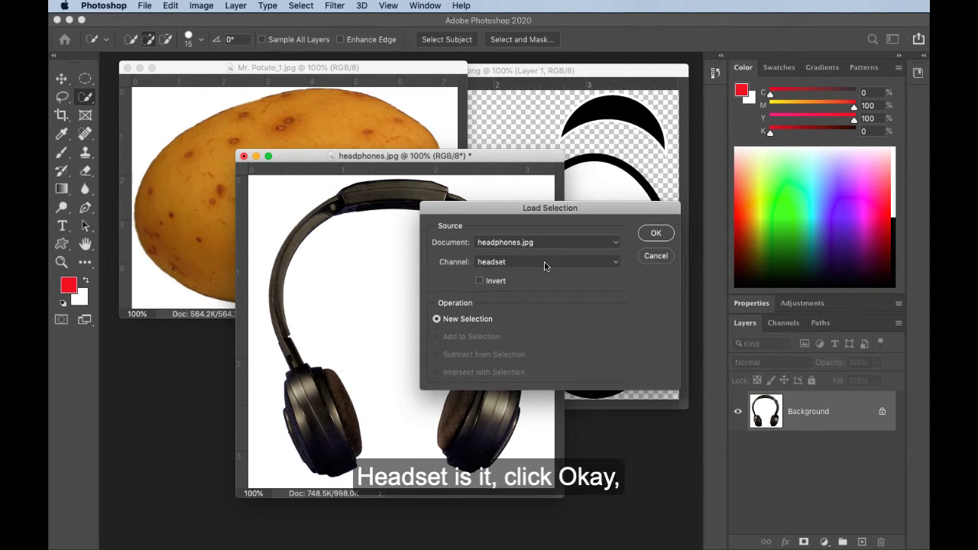
{"action": "left_click", "coordinate": [654, 238]}
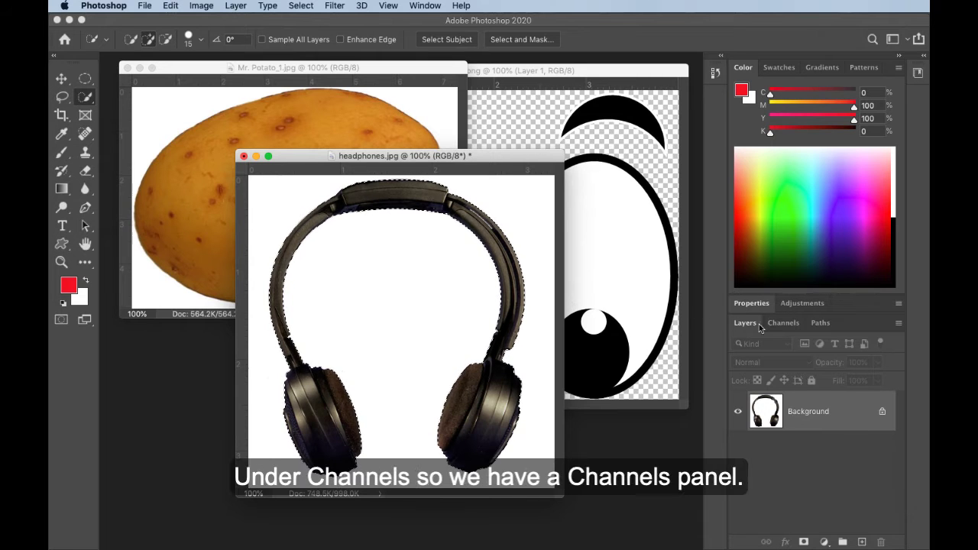
Step: Examine the RGB, Red, Green, Blue and headset channels, enlarging the channel list to show all of them
{"action": "left_click", "coordinate": [782, 323]}
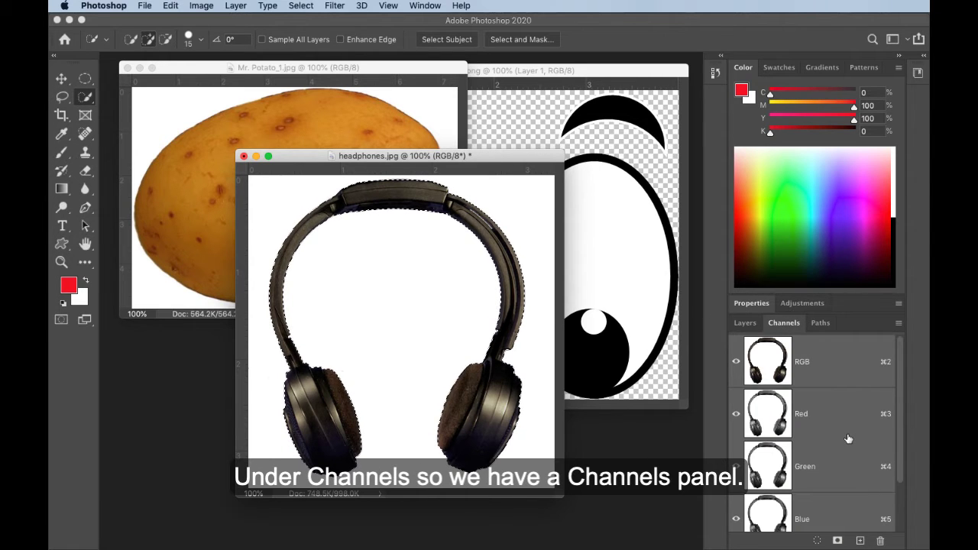
{"action": "scroll", "coordinate": [847, 438], "scroll_direction": "down", "scroll_amount": 3}
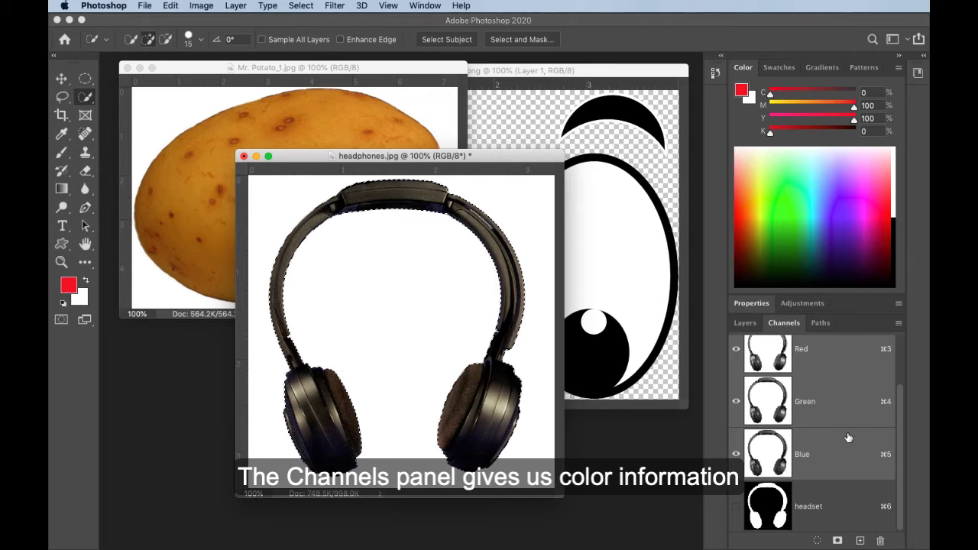
{"action": "scroll", "coordinate": [848, 438], "scroll_direction": "up", "scroll_amount": 3}
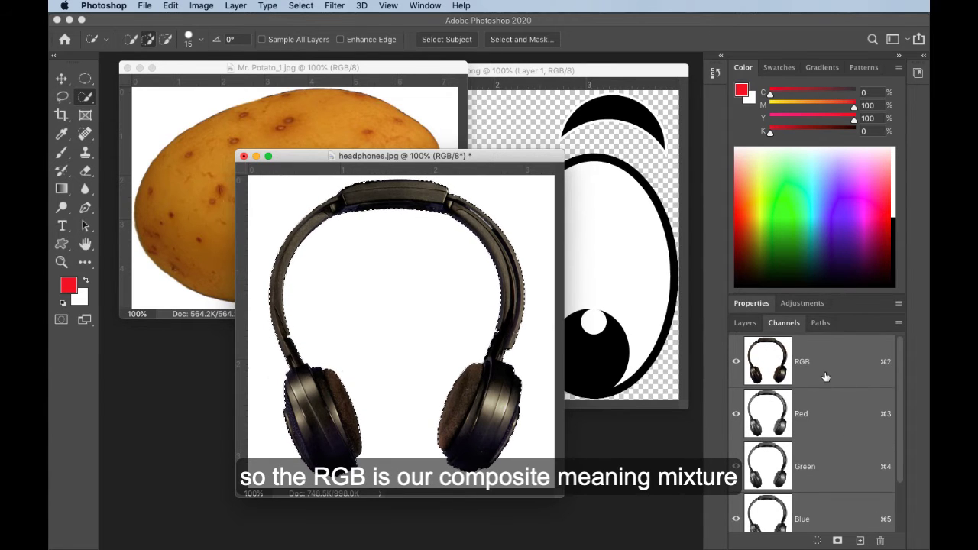
{"action": "scroll", "coordinate": [835, 409], "scroll_direction": "down", "scroll_amount": 1}
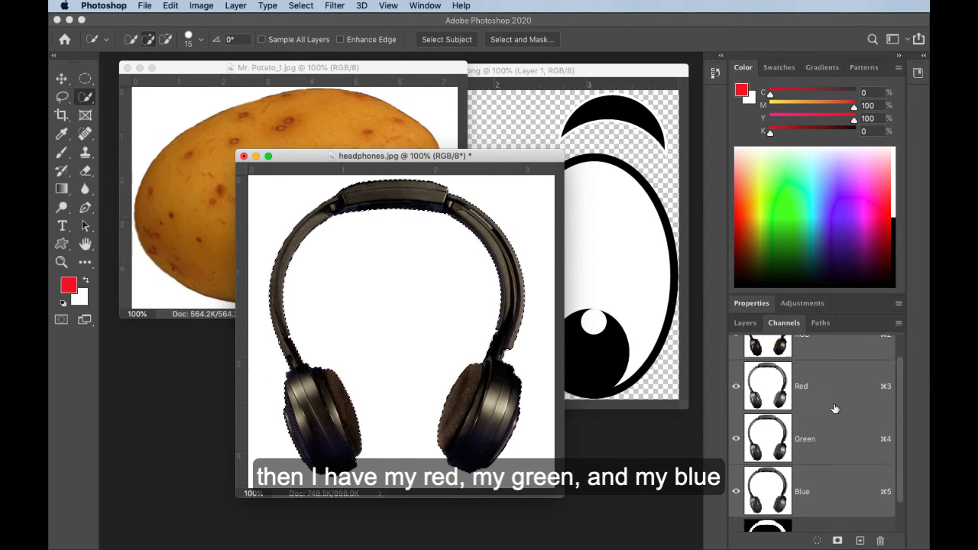
{"action": "scroll", "coordinate": [835, 409], "scroll_direction": "down", "scroll_amount": 1}
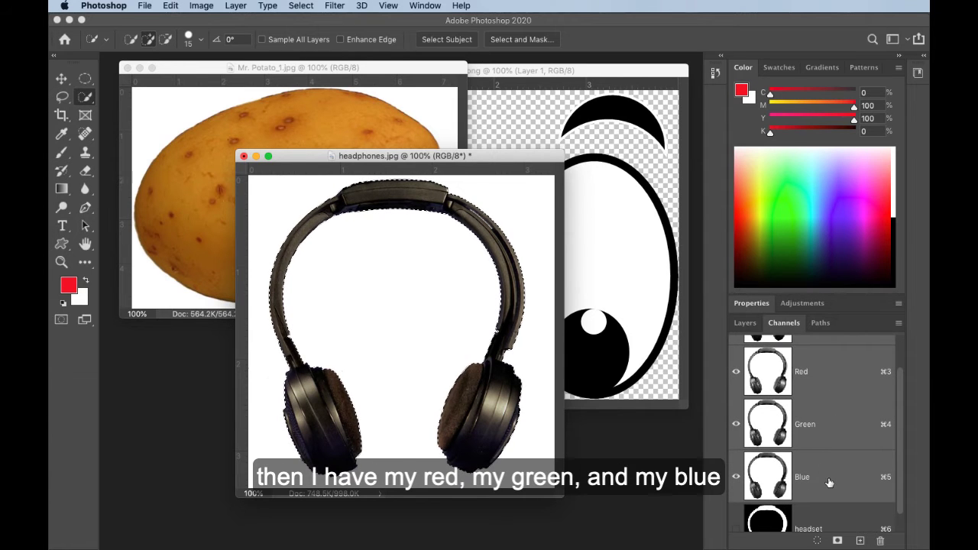
{"action": "scroll", "coordinate": [830, 482], "scroll_direction": "down", "scroll_amount": 1}
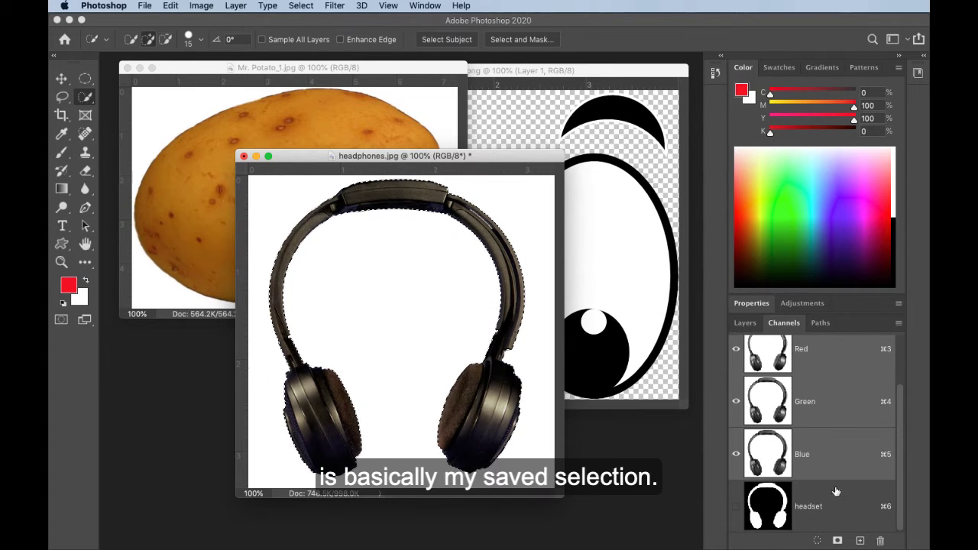
{"action": "left_click_drag", "start_coordinate": [818, 293], "coordinate": [815, 199]}
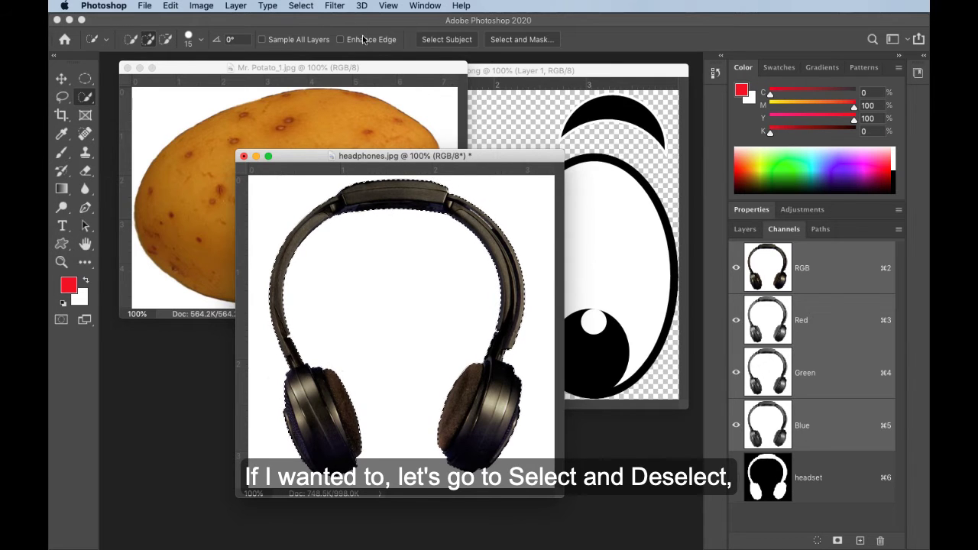
Step: Clear the selection and reload it directly from the headset channel's thumbnail
{"action": "left_click", "coordinate": [302, 6]}
{"action": "left_click", "coordinate": [313, 32]}
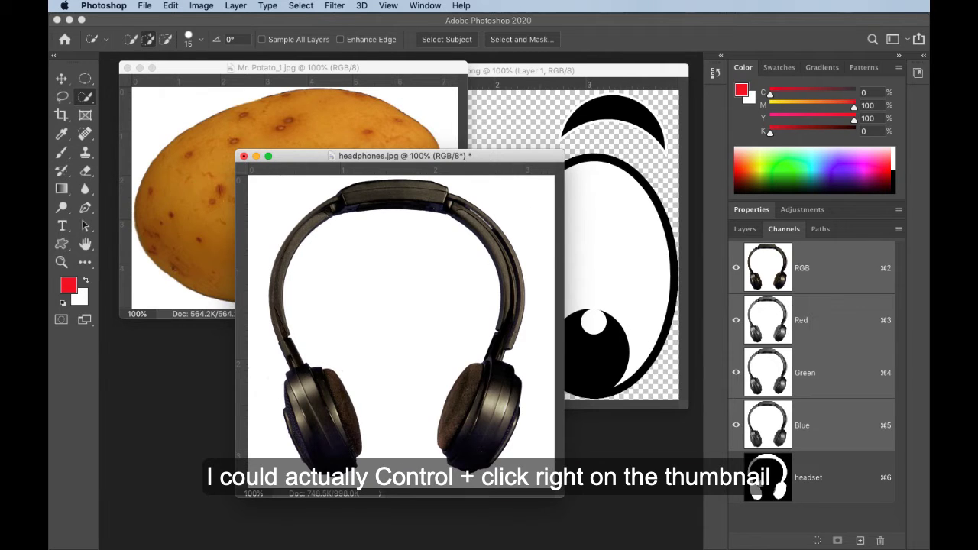
{"action": "left_click", "coordinate": [762, 487], "text": "super"}
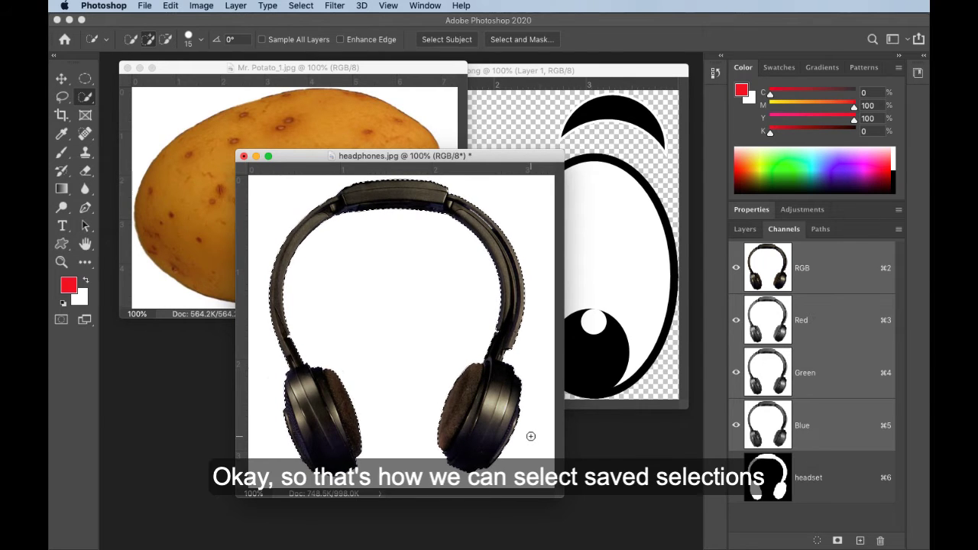
{"action": "left_click", "coordinate": [301, 6]}
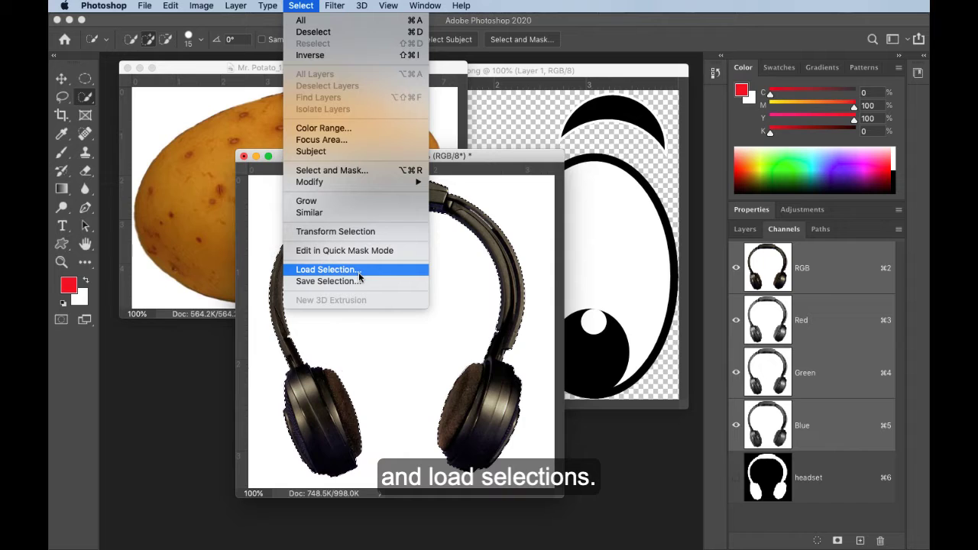
{"action": "left_click", "coordinate": [476, 162]}
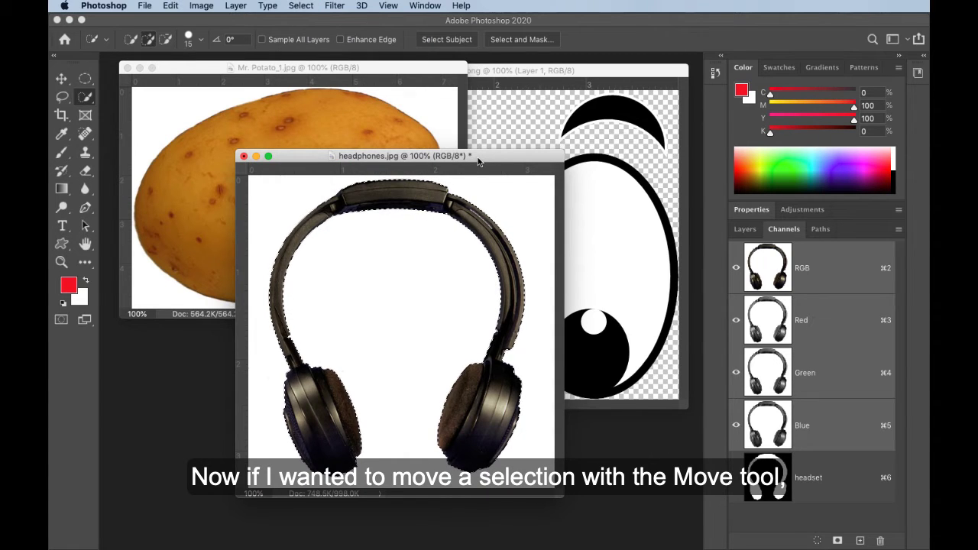
Step: Return to the layers and shift the selected headphones down and to the left on the Background layer with the Move tool
{"action": "left_click", "coordinate": [61, 80]}
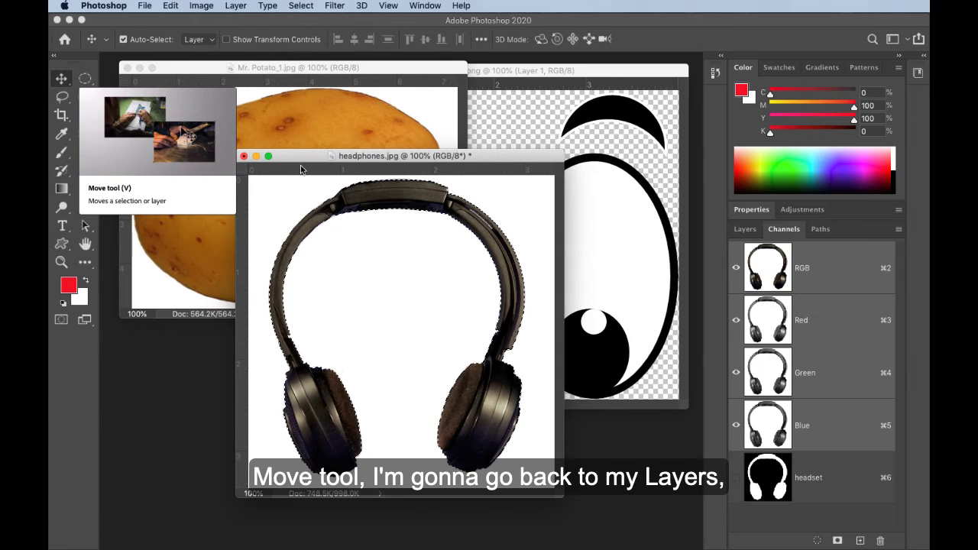
{"action": "left_click_drag", "start_coordinate": [302, 160], "coordinate": [328, 164]}
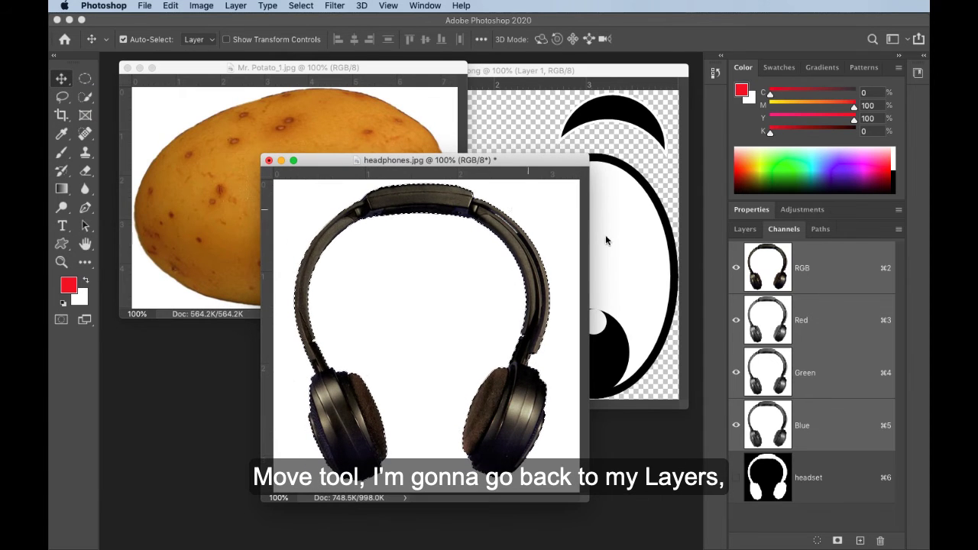
{"action": "left_click", "coordinate": [741, 231]}
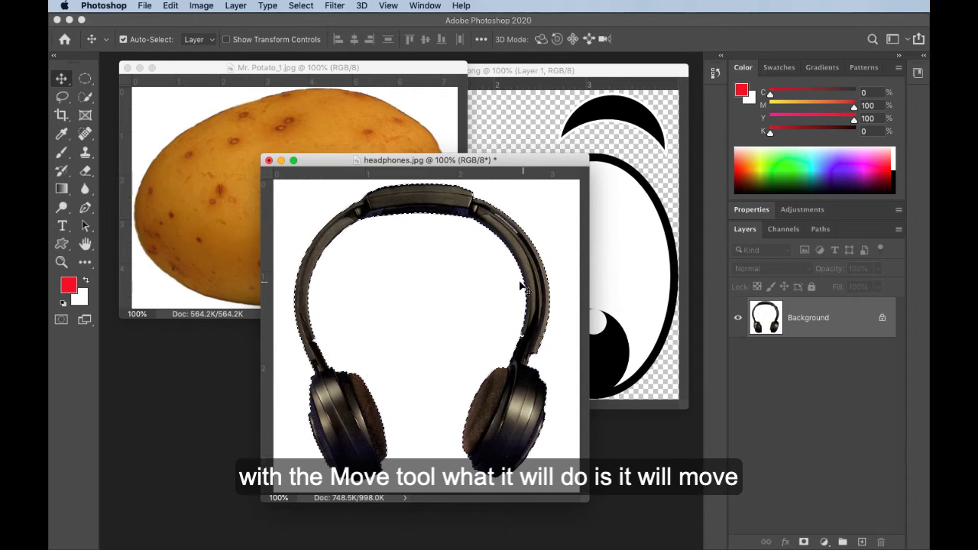
{"action": "left_click_drag", "start_coordinate": [531, 285], "coordinate": [494, 303]}
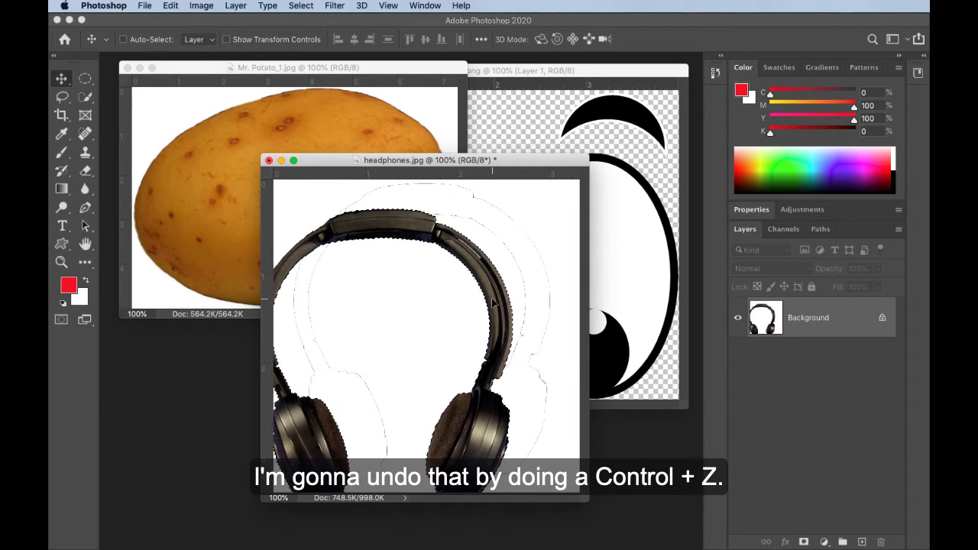
Step: Undo the last move of the selected headphones
{"action": "key", "text": "ctrl+z"}
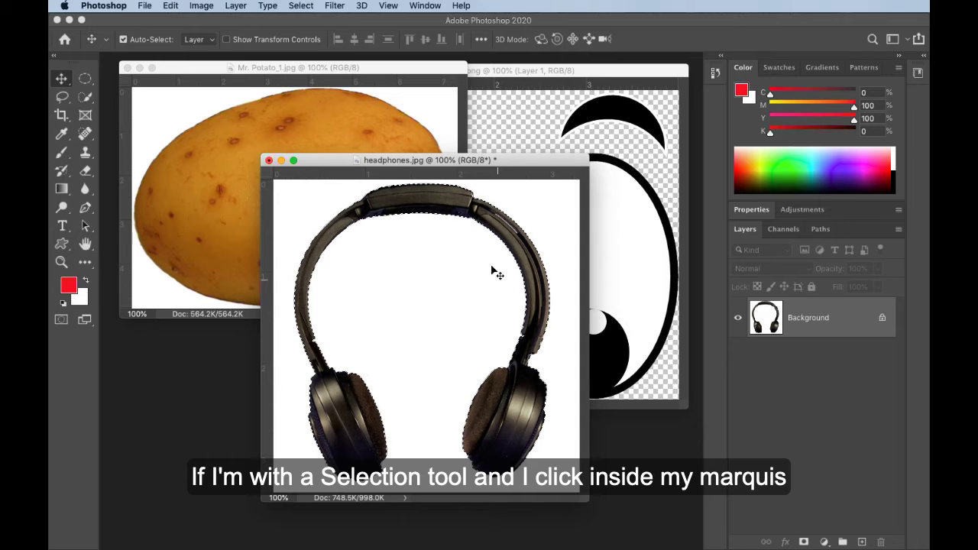
Step: Try shifting only the headphones' selection outline down and to the right with the Rectangular Marquee tool, and undo it
{"action": "left_click", "coordinate": [85, 79]}
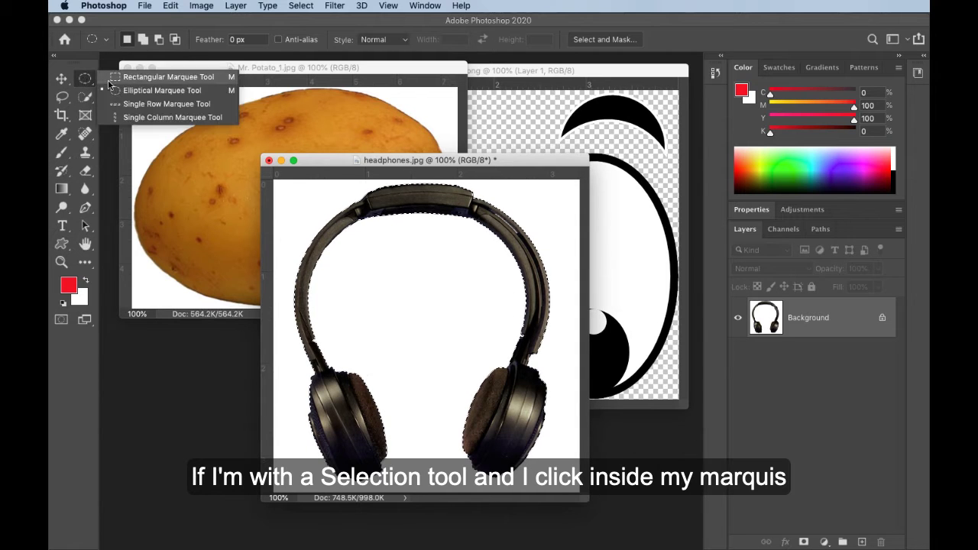
{"action": "left_click", "coordinate": [117, 78]}
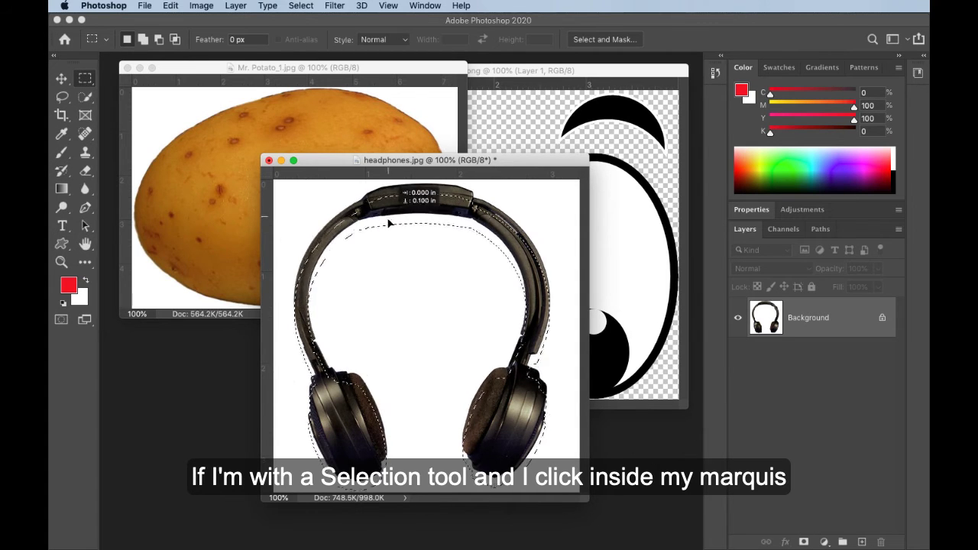
{"action": "left_click_drag", "start_coordinate": [388, 223], "coordinate": [392, 237]}
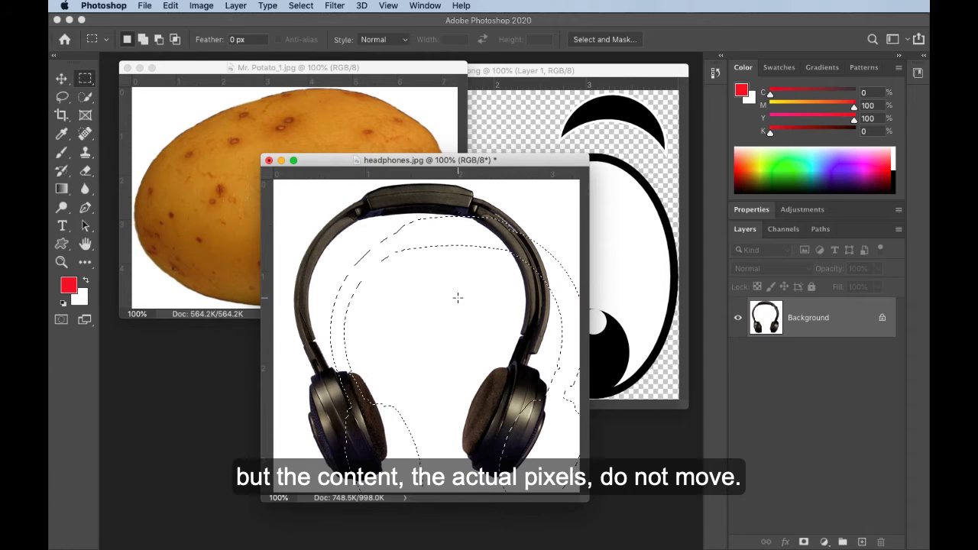
{"action": "key", "text": "super+z"}
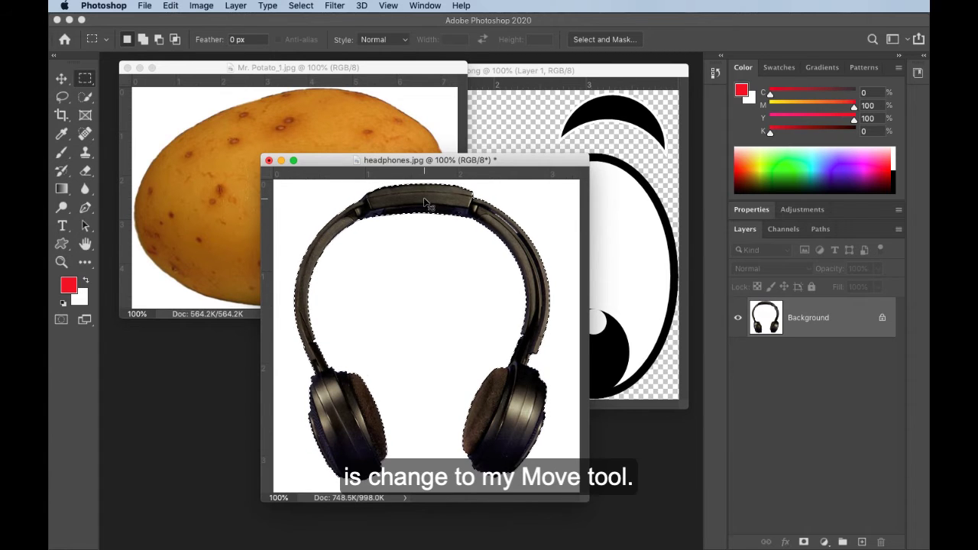
Step: Try moving the selected headphone pixels down and to the right by temporarily switching from the marquee to the Move tool, and undo it
{"action": "left_click_drag", "start_coordinate": [441, 222], "coordinate": [457, 224]}
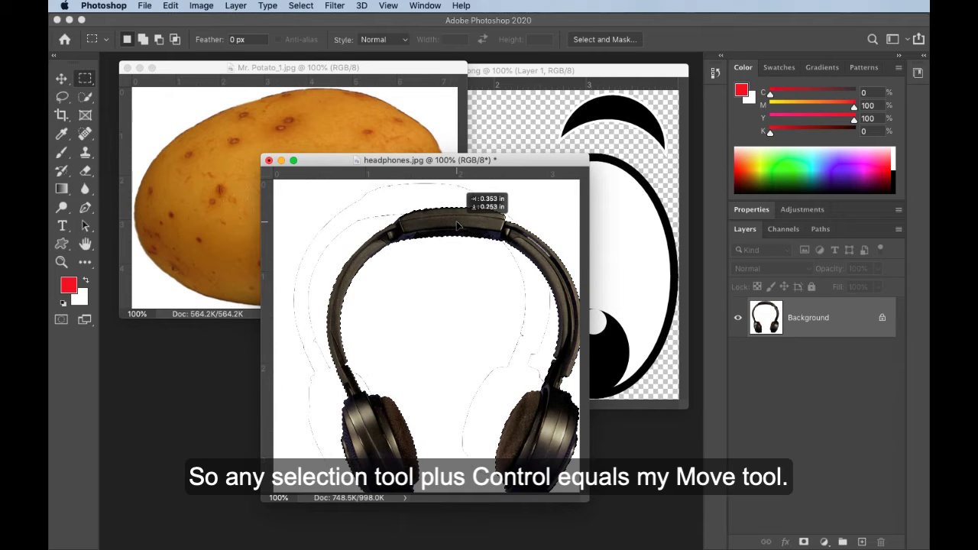
{"action": "left_click_drag", "start_coordinate": [457, 225], "coordinate": [441, 221]}
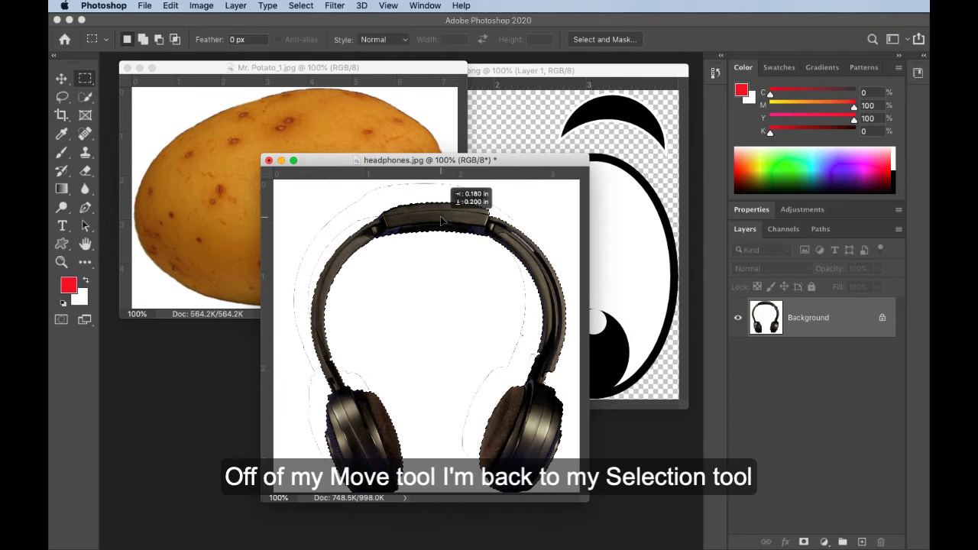
{"action": "left_click_drag", "start_coordinate": [441, 221], "coordinate": [440, 221]}
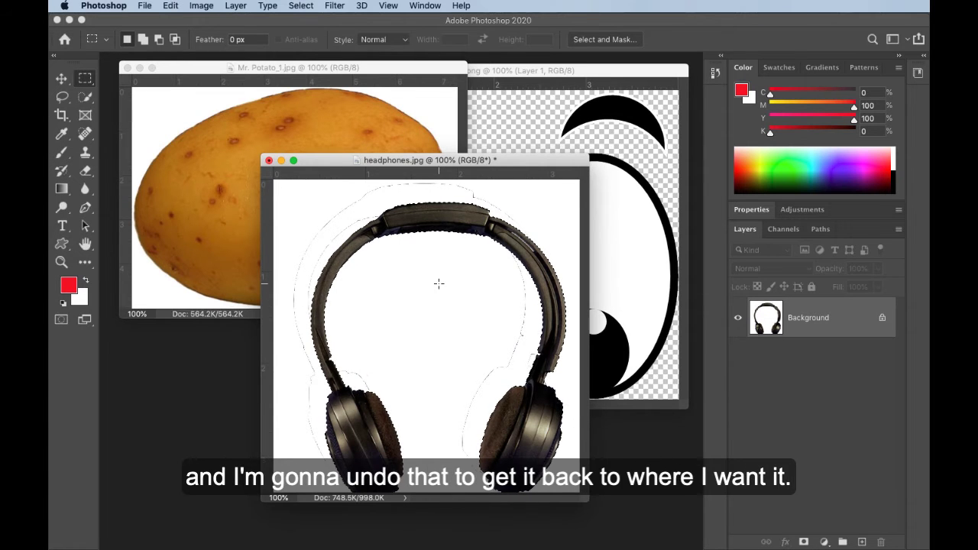
{"action": "key", "text": "super+z"}
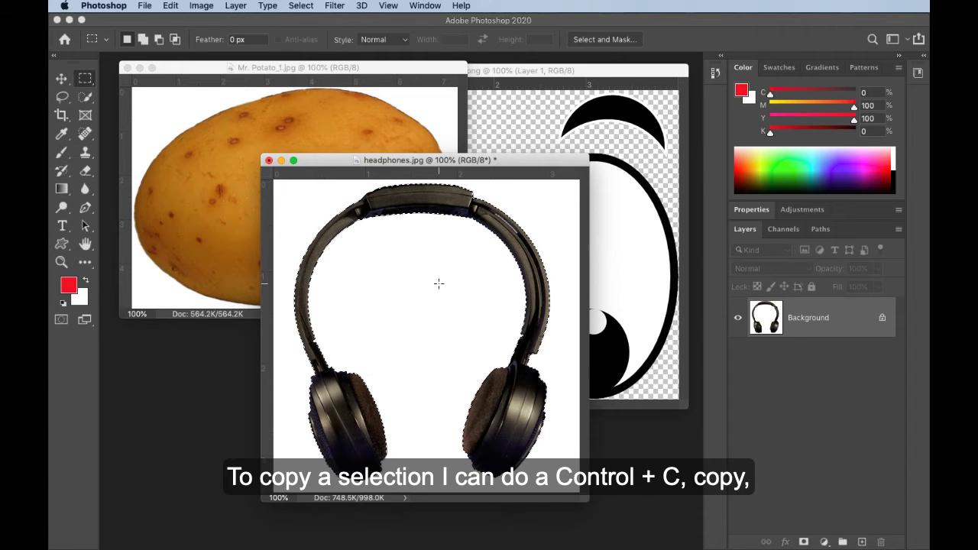
Step: Copy the selected headphones and paste them into Mr. Potato_1.jpg
{"action": "key", "text": "super+c"}
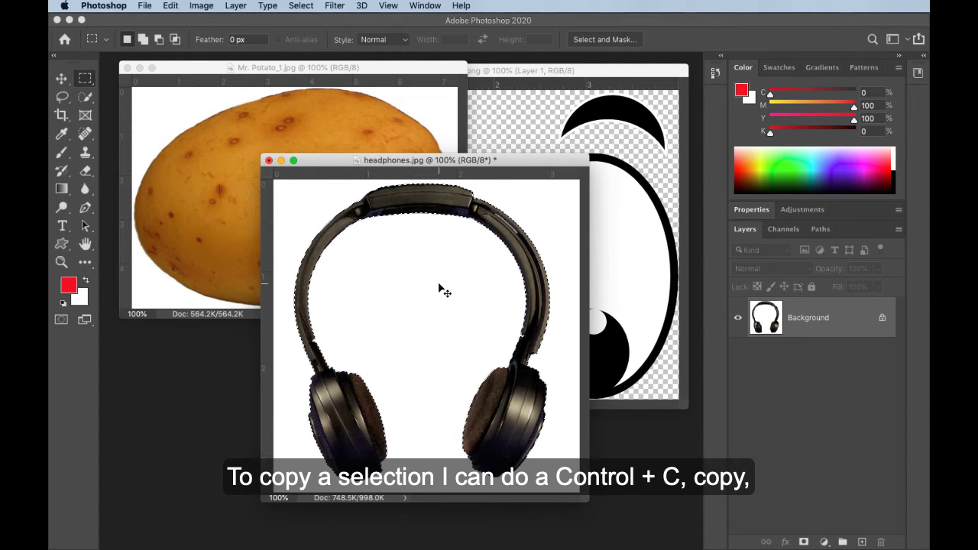
{"action": "left_click", "coordinate": [398, 104]}
{"action": "key", "text": "super+v"}
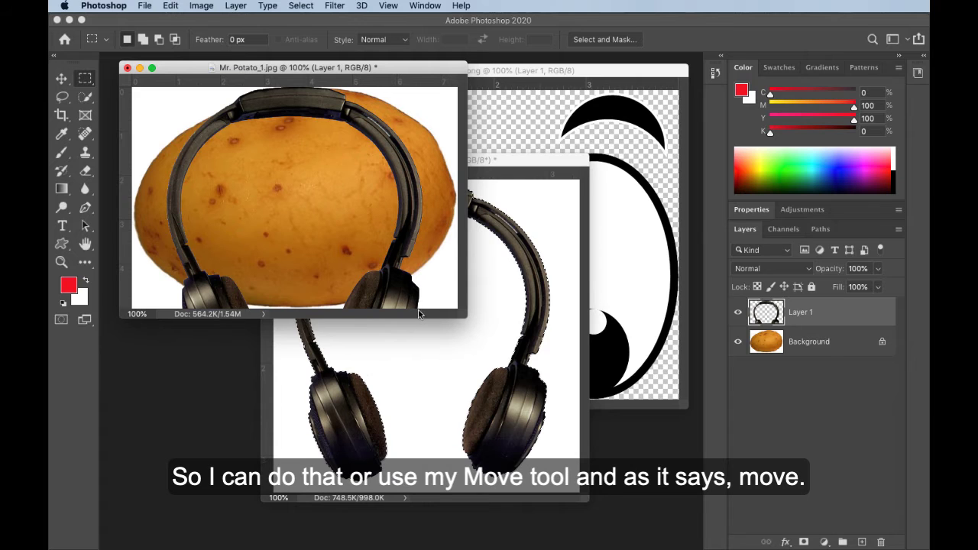
Step: Bring a second copy of the selected headphones from headphones.jpg into Mr. Potato_1.jpg with the Move tool, placing it below the first pair
{"action": "left_click", "coordinate": [524, 174]}
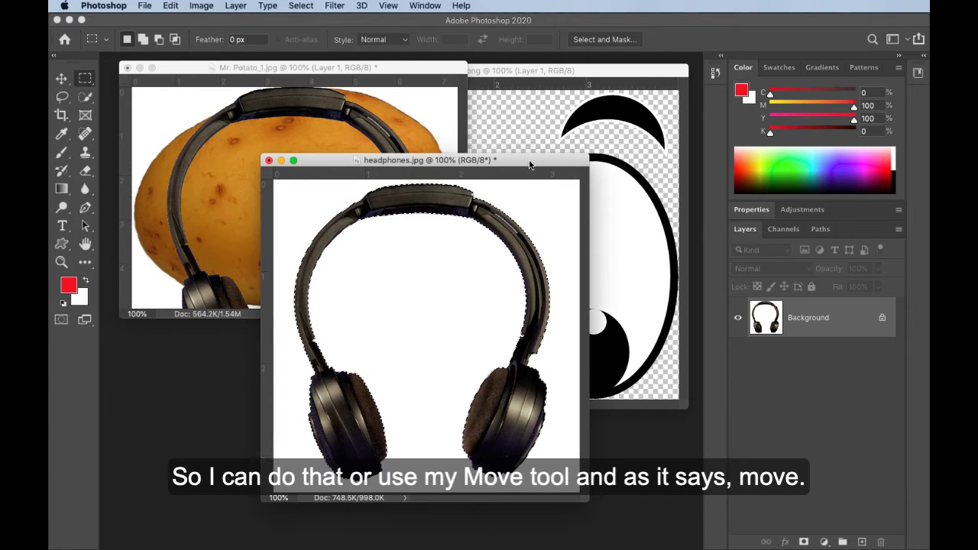
{"action": "left_click", "coordinate": [61, 79]}
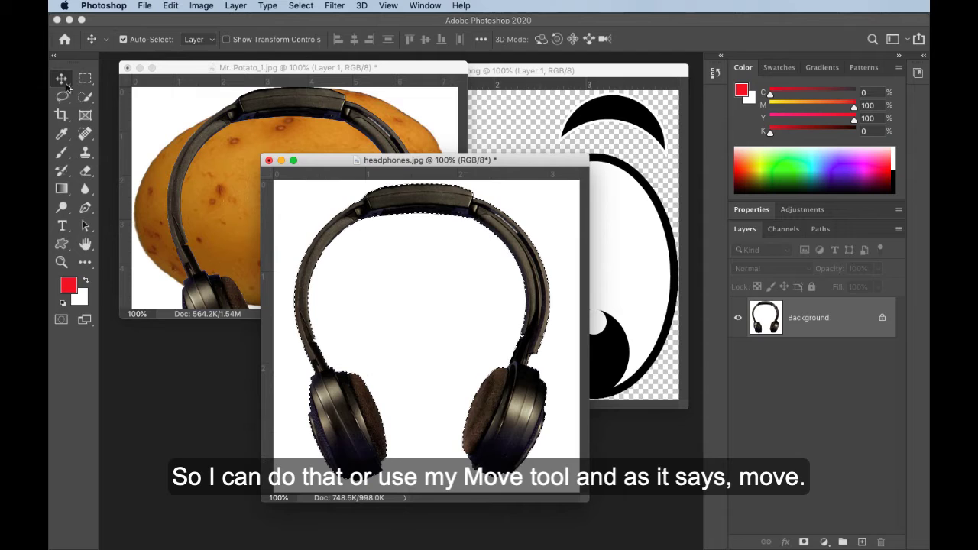
{"action": "left_click_drag", "start_coordinate": [424, 208], "coordinate": [247, 212]}
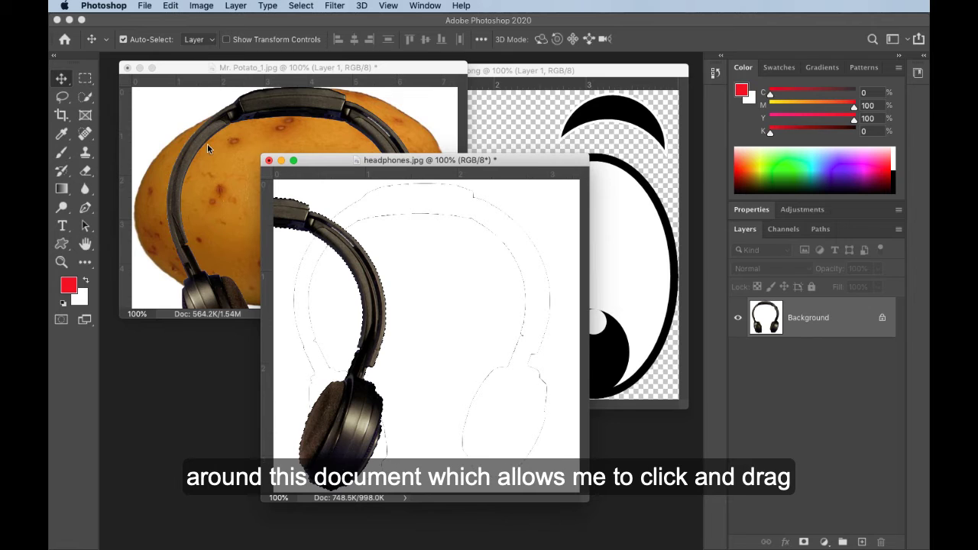
{"action": "left_click", "coordinate": [242, 112]}
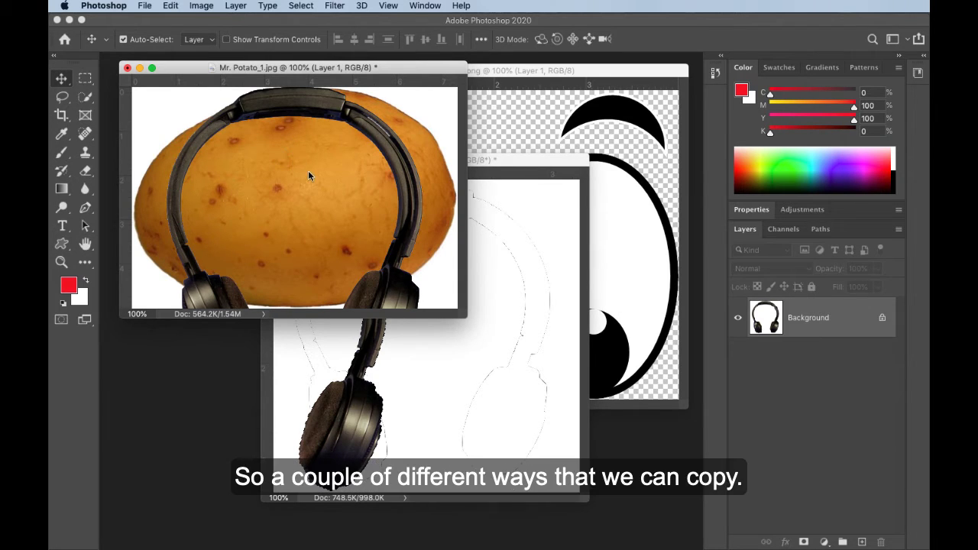
{"action": "key", "text": "super+v"}
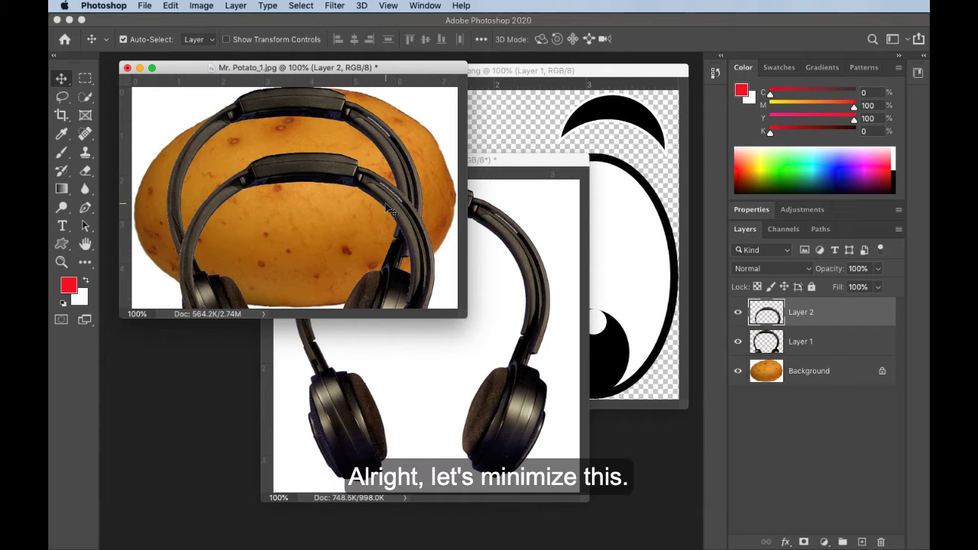
Step: Minimize the headphones.jpg document and move the Mr. Potato_1.jpg window down and to the right
{"action": "left_click", "coordinate": [504, 171]}
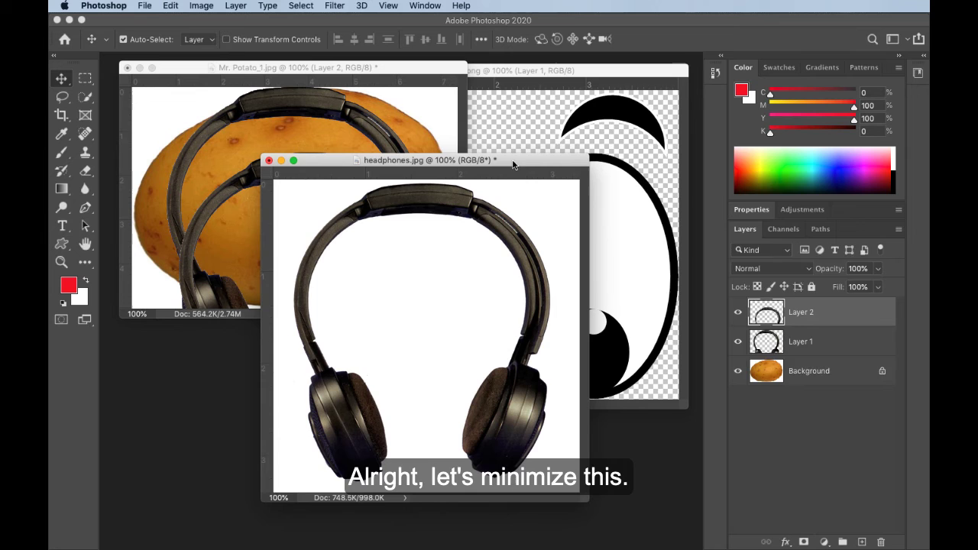
{"action": "left_click", "coordinate": [281, 160]}
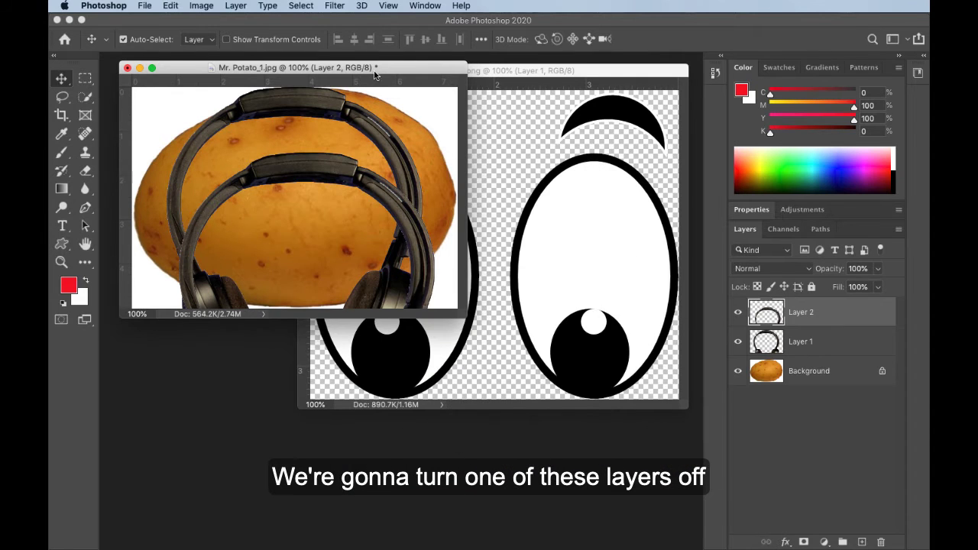
{"action": "left_click_drag", "start_coordinate": [374, 74], "coordinate": [433, 110]}
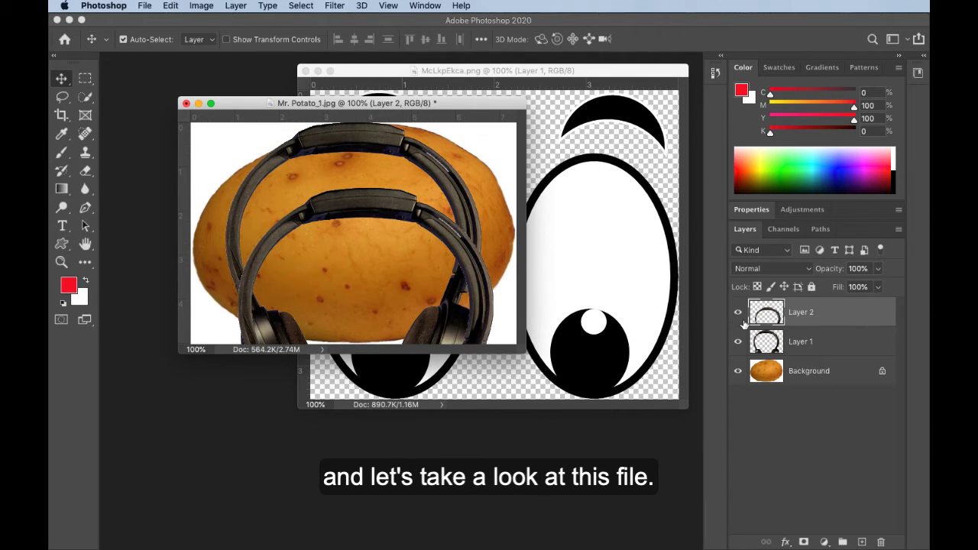
Step: Hide Layer 2, make Layer 1 active and enlarge the document window around the potato
{"action": "left_click", "coordinate": [738, 313]}
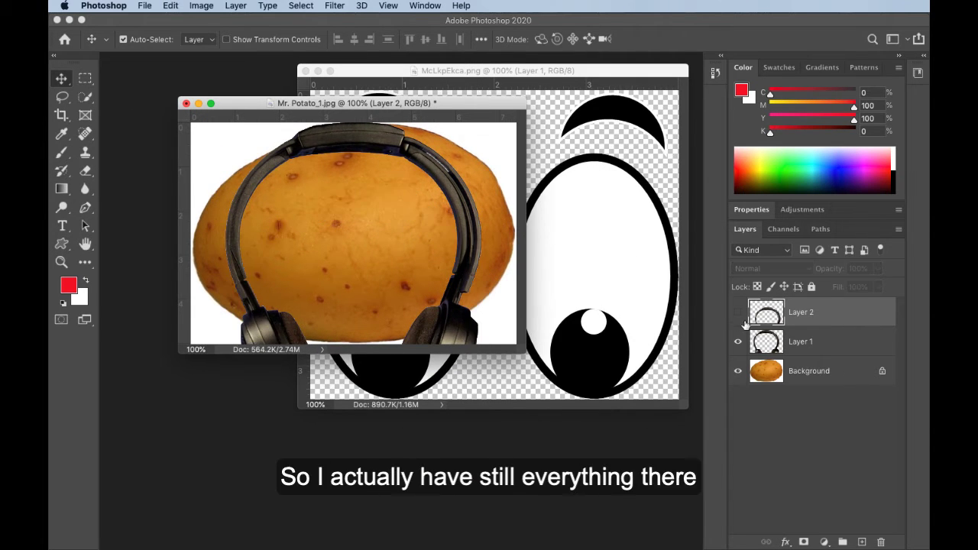
{"action": "left_click", "coordinate": [819, 344]}
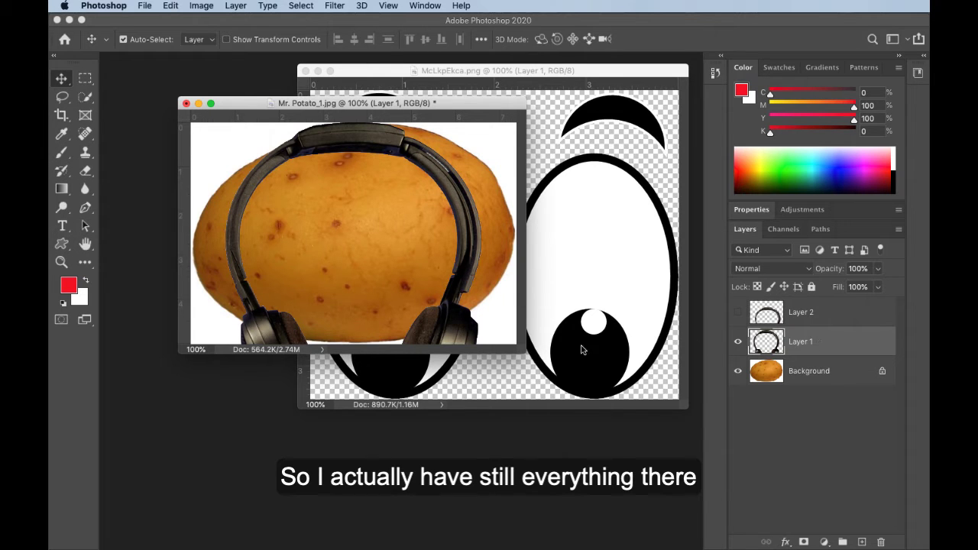
{"action": "left_click_drag", "start_coordinate": [525, 352], "coordinate": [602, 444]}
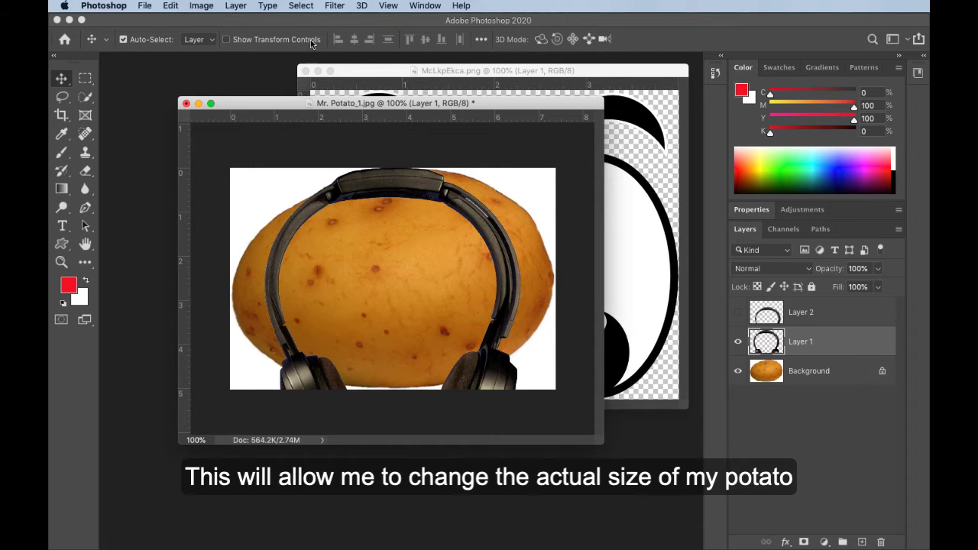
Step: Examine the width and height in the Image Size settings of Mr. Potato_1.jpg and cancel
{"action": "left_click", "coordinate": [192, 7]}
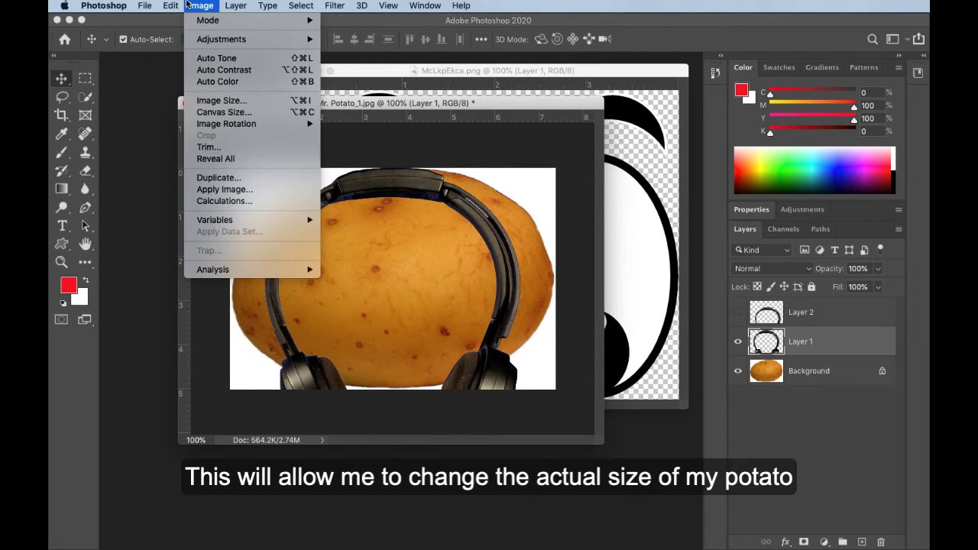
{"action": "left_click", "coordinate": [235, 100]}
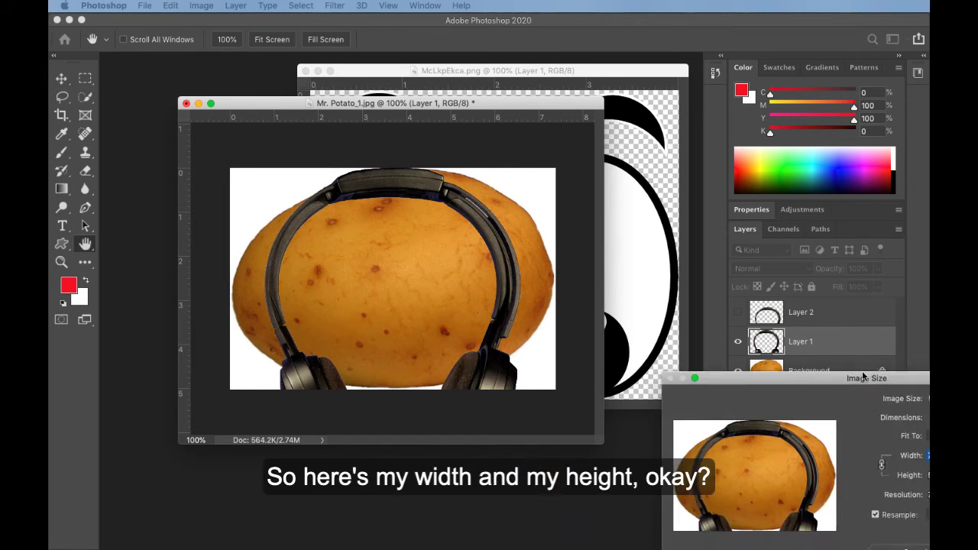
{"action": "left_click_drag", "start_coordinate": [917, 381], "coordinate": [521, 207]}
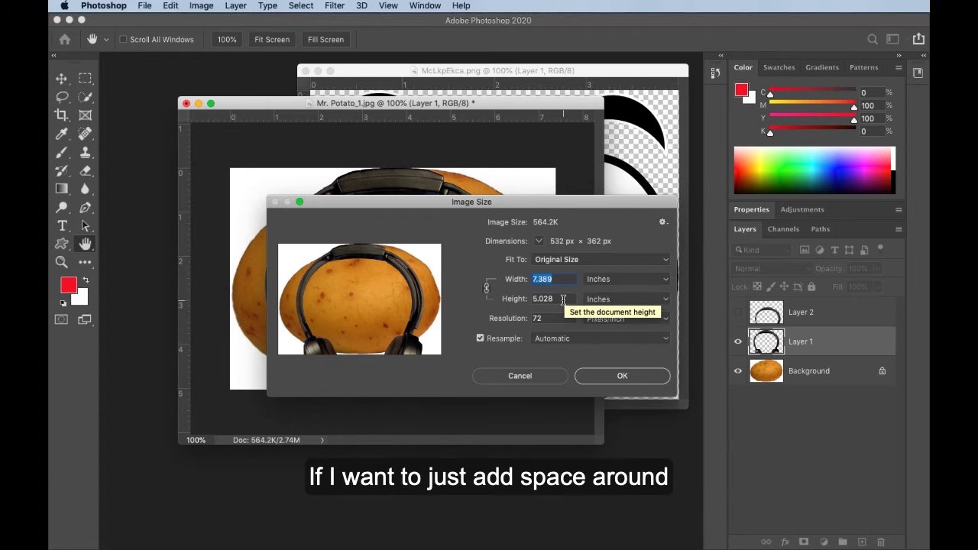
{"action": "left_click", "coordinate": [557, 378]}
Step: Open the Canvas Size settings for Mr. Potato_1.jpg and try the top-left anchor before returning to the centre anchor
{"action": "left_click", "coordinate": [206, 7]}
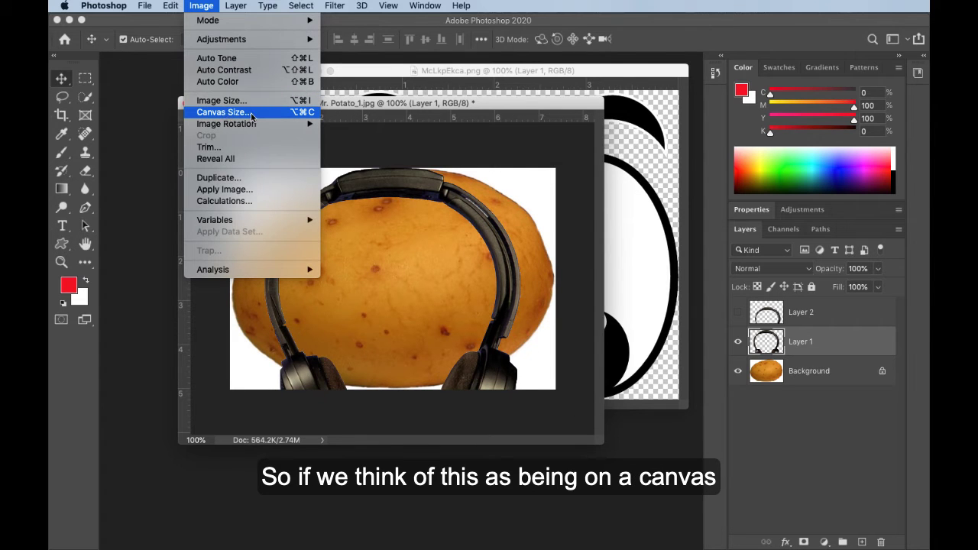
{"action": "left_click", "coordinate": [221, 112]}
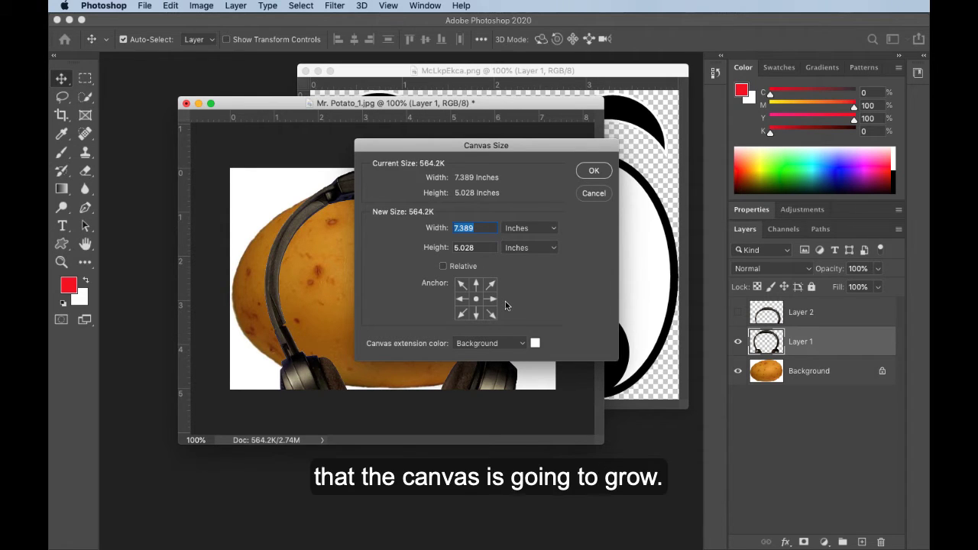
{"action": "left_click", "coordinate": [462, 288]}
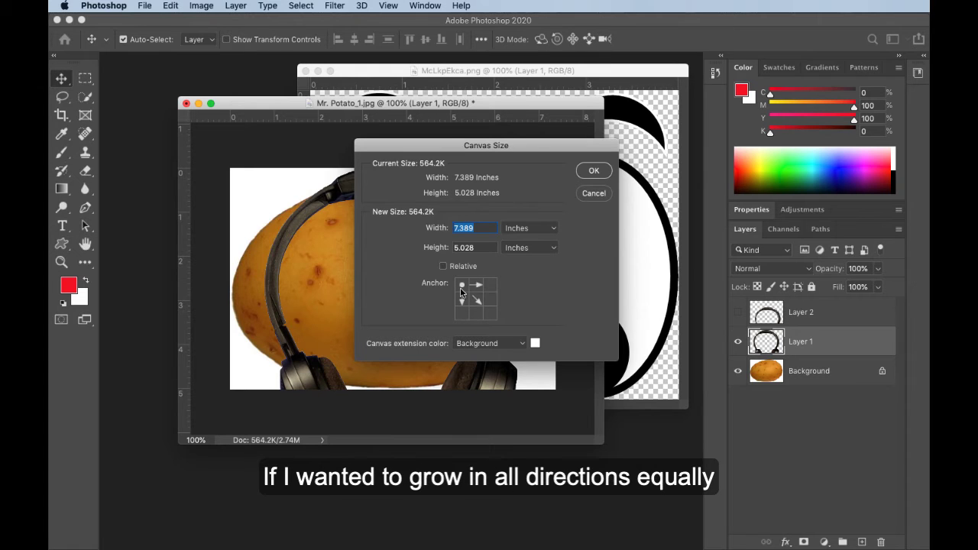
{"action": "left_click", "coordinate": [475, 301]}
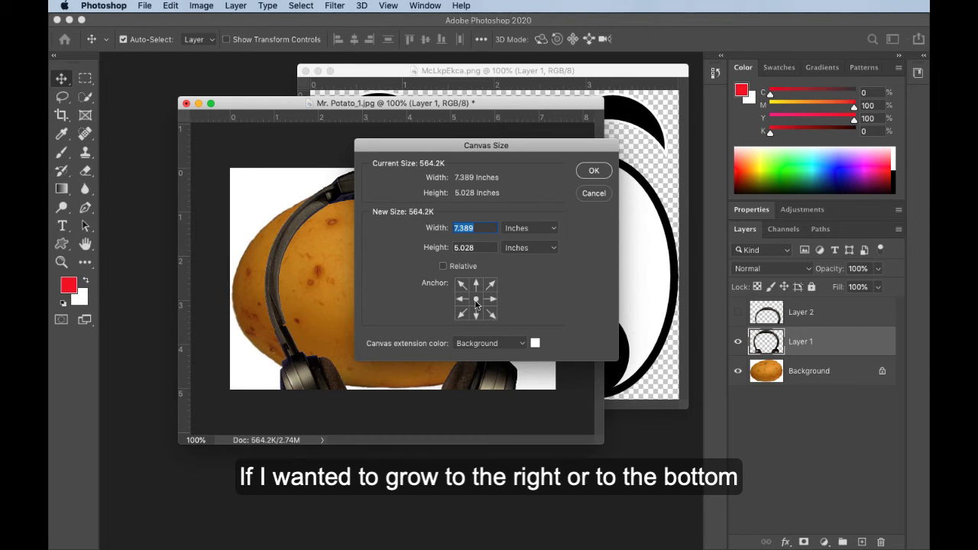
{"action": "left_click", "coordinate": [461, 285]}
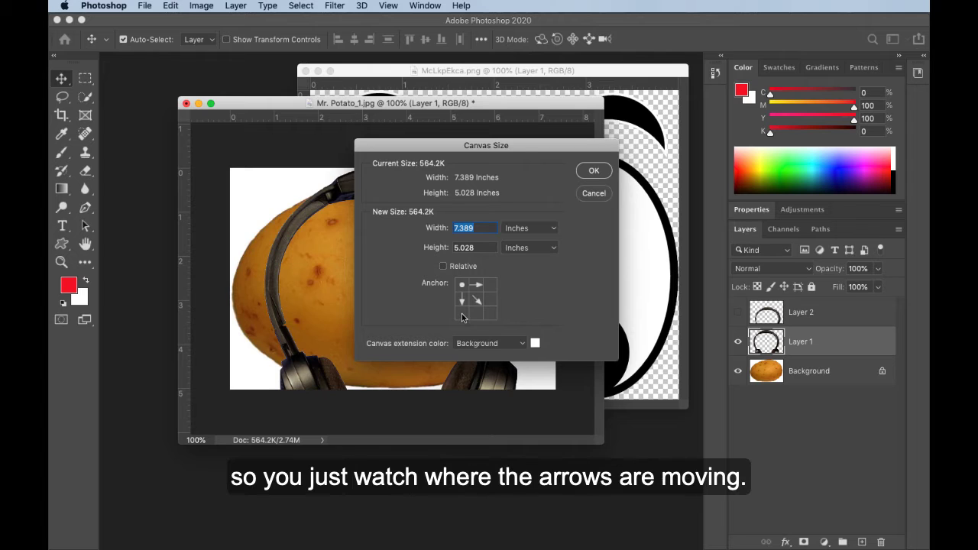
{"action": "left_click", "coordinate": [477, 301]}
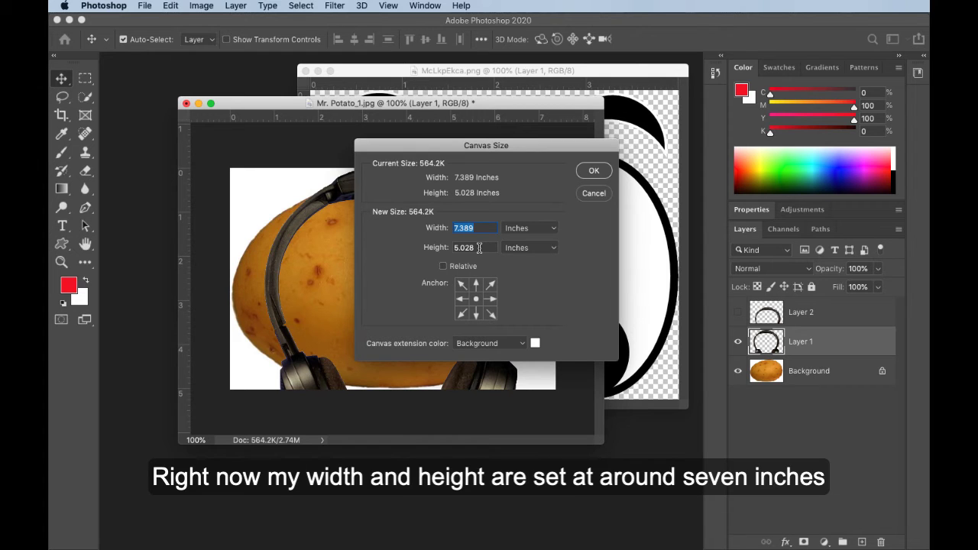
Step: Set the canvas to 10 inches wide and 8 inches high and enlarge the document window to show the whole canvas
{"action": "left_click_drag", "start_coordinate": [480, 229], "coordinate": [445, 235]}
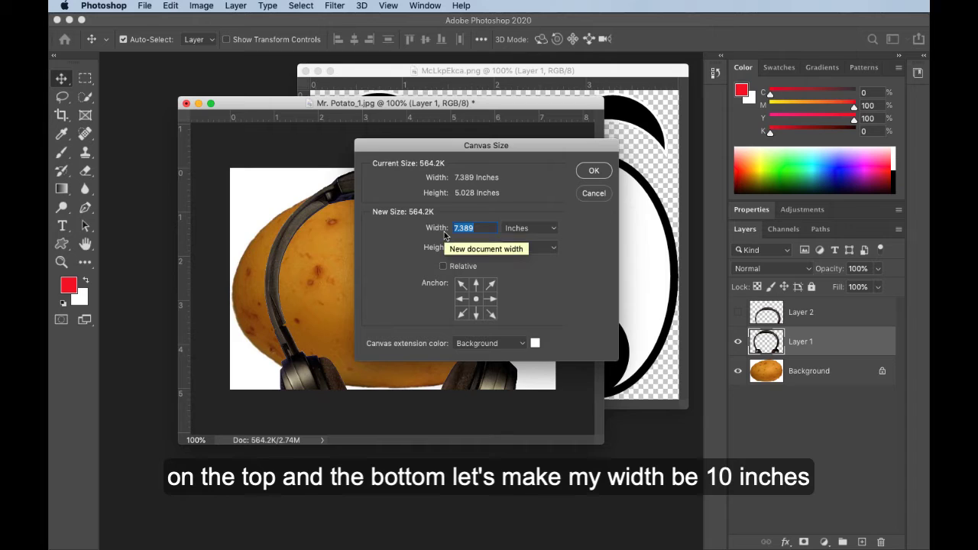
{"action": "type", "text": "10"}
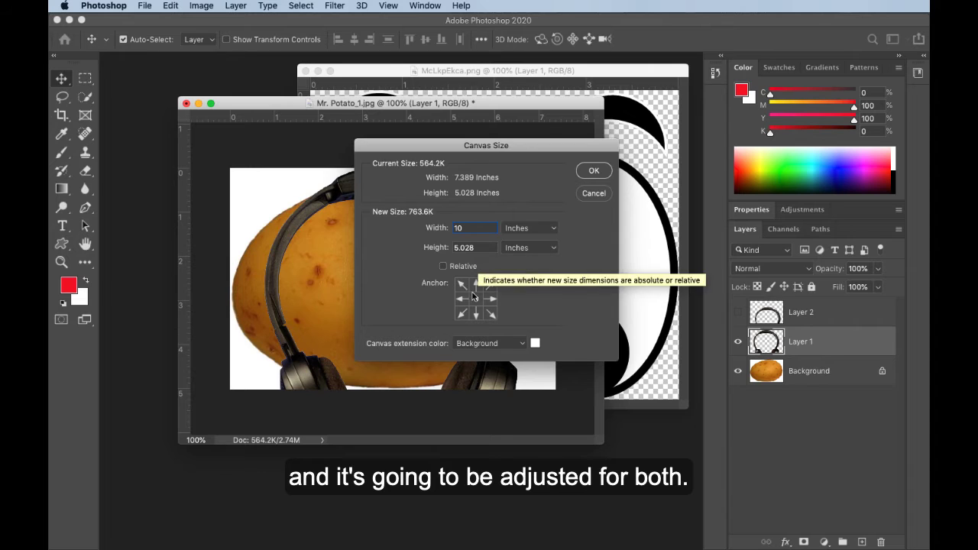
{"action": "double_click", "coordinate": [480, 247]}
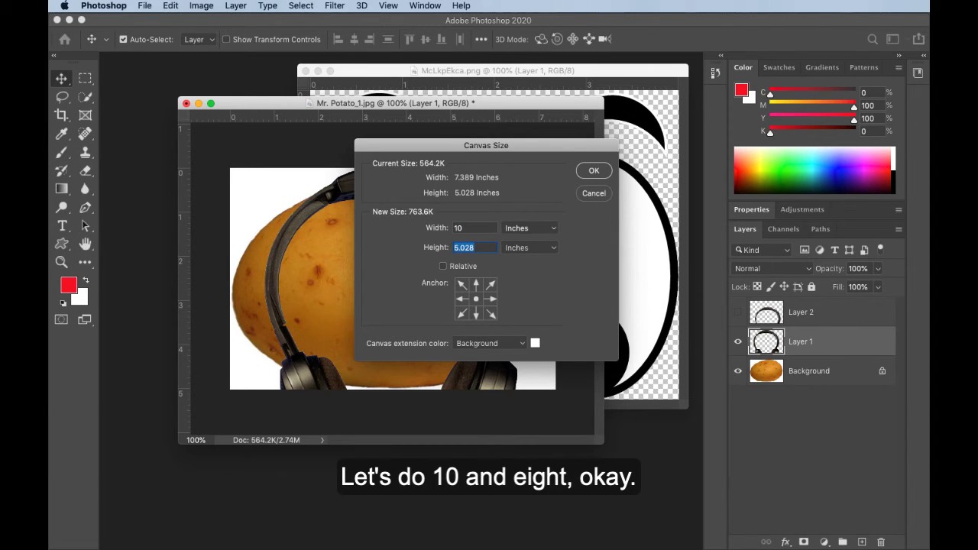
{"action": "type", "text": "8"}
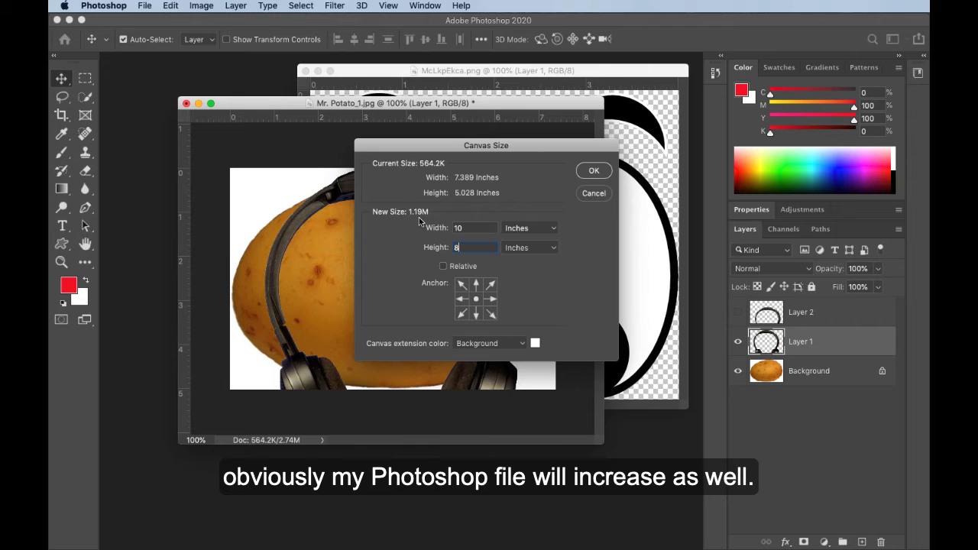
{"action": "left_click", "coordinate": [594, 171]}
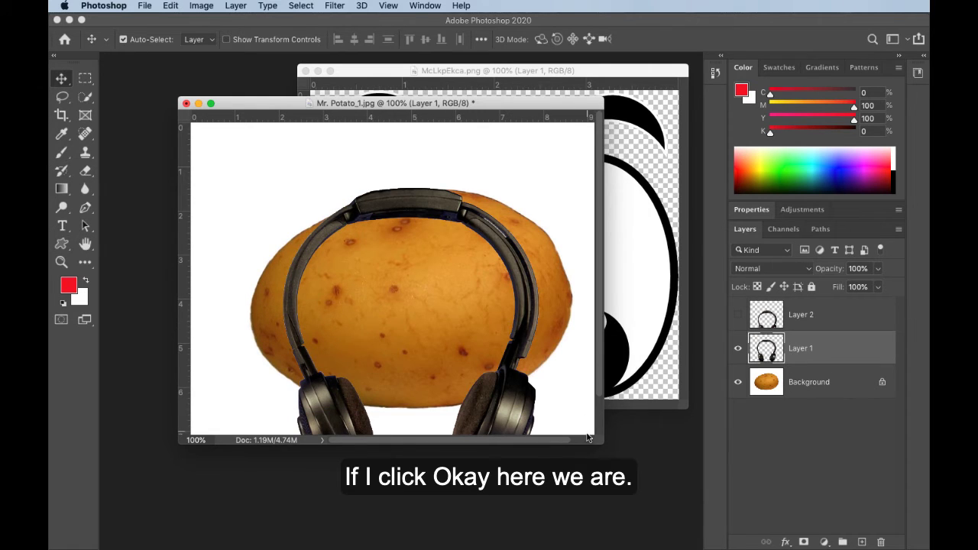
{"action": "left_click_drag", "start_coordinate": [602, 444], "coordinate": [664, 517]}
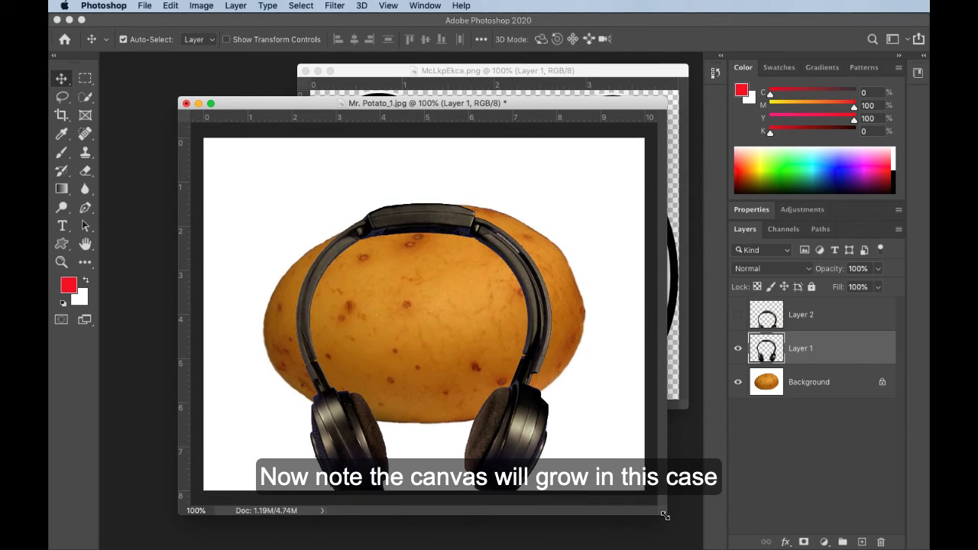
Step: Reset the foreground and background colours to black and white and show the transform controls for Layer 1
{"action": "left_click", "coordinate": [63, 305]}
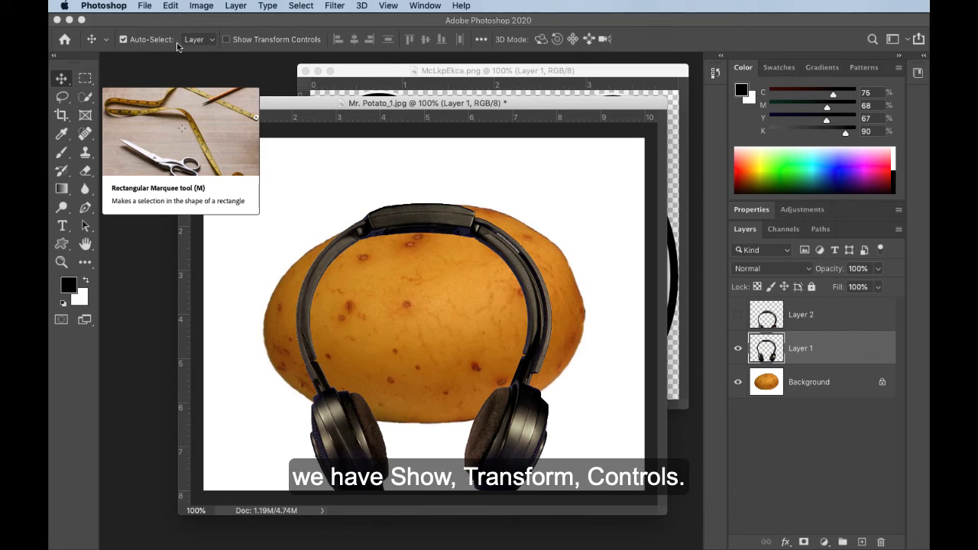
{"action": "left_click", "coordinate": [227, 40]}
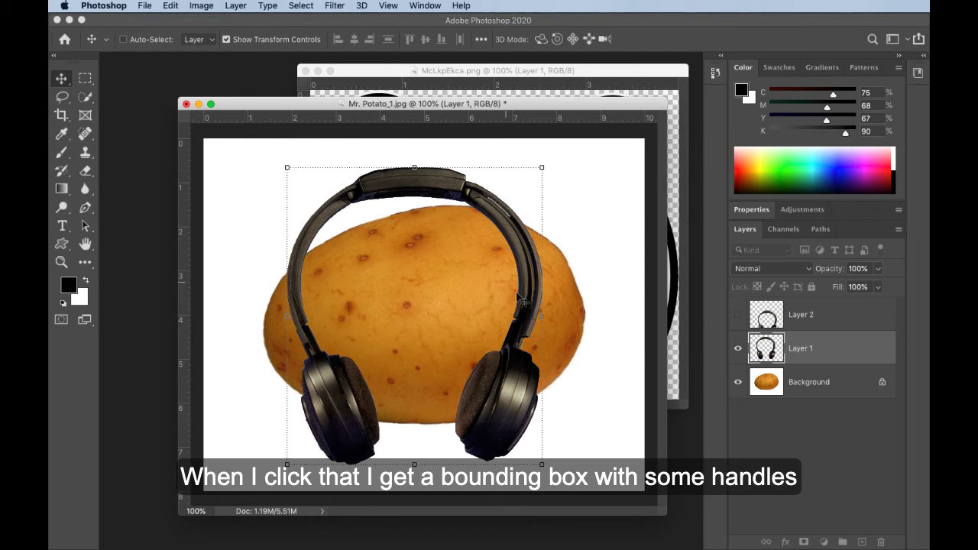
Step: Try stretching the headphones to 140.77% width and rotating them by -1.26 degrees, and cancel the transformation
{"action": "left_click_drag", "start_coordinate": [537, 313], "coordinate": [609, 319]}
{"action": "left_click_drag", "start_coordinate": [286, 316], "coordinate": [249, 315]}
{"action": "mouse_move", "coordinate": [243, 462]}
{"action": "left_mouse_down"}
{"action": "mouse_move", "coordinate": [276, 486]}
{"action": "mouse_move", "coordinate": [252, 478]}
{"action": "left_mouse_up"}
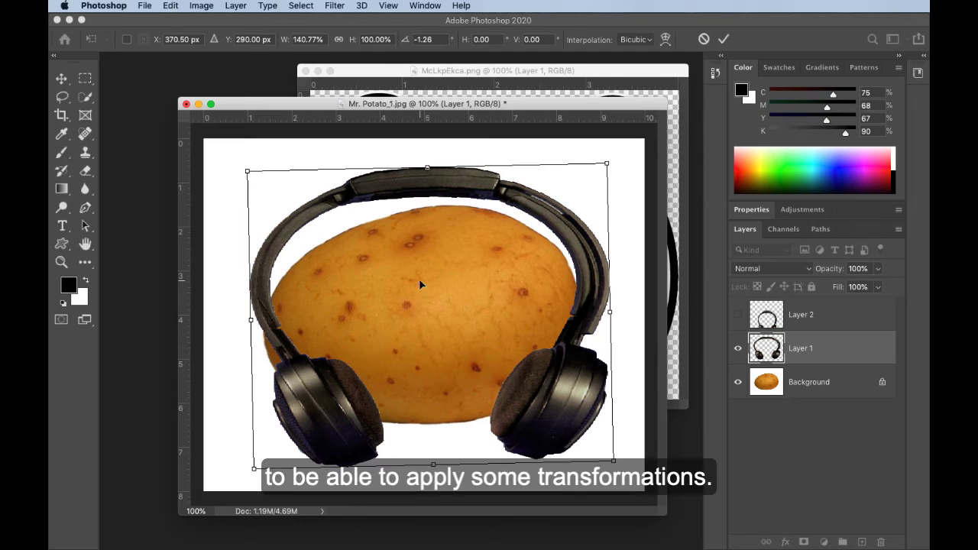
{"action": "left_click", "coordinate": [704, 41]}
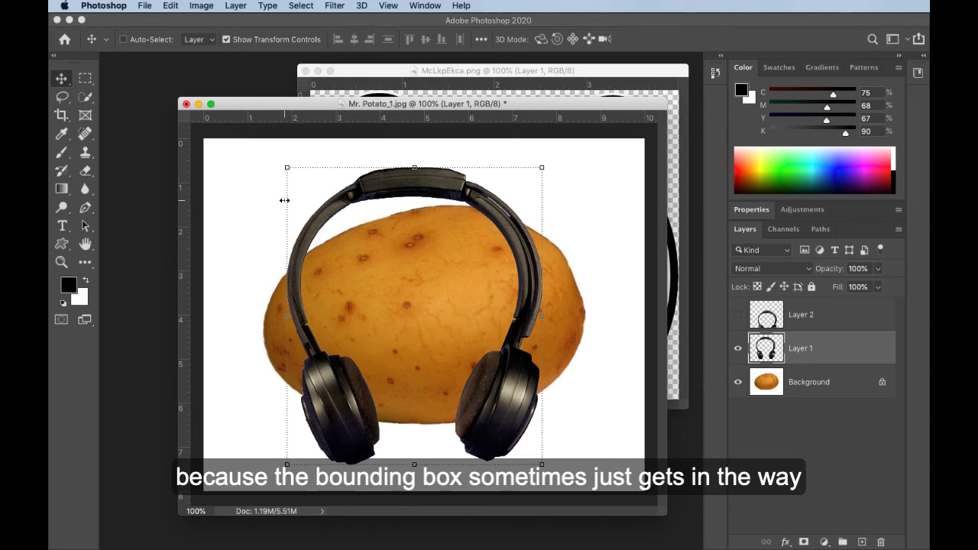
Step: Toggle the transform controls off and on again, and leave them hidden
{"action": "left_click", "coordinate": [227, 41]}
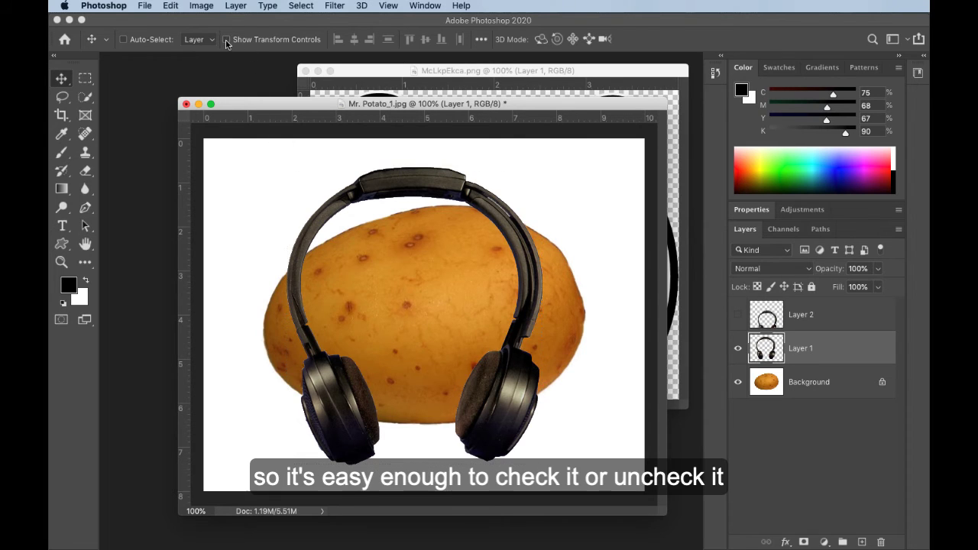
{"action": "left_click", "coordinate": [227, 41]}
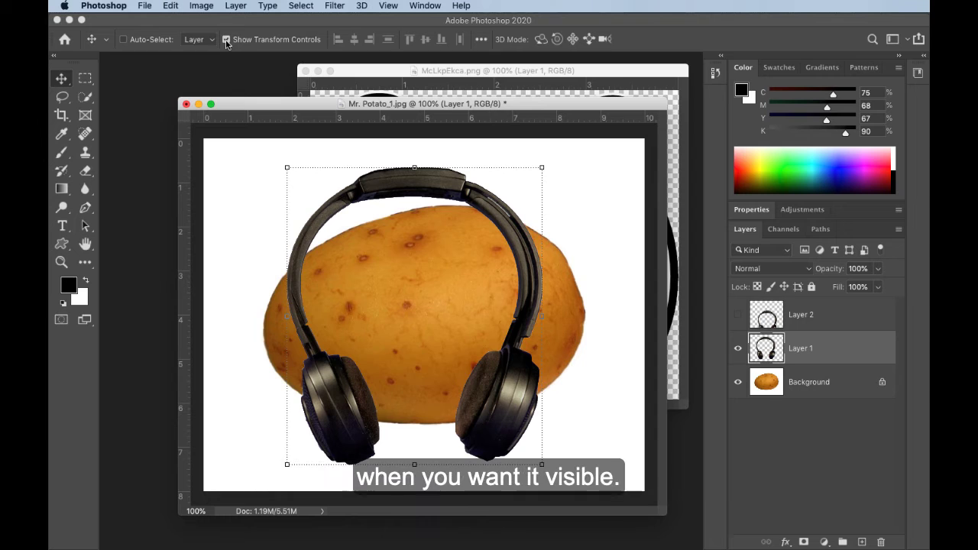
{"action": "left_click", "coordinate": [226, 41]}
Step: Start a Scale transform on Layer 1, widen the headphones to about 157.31% and reposition them slightly higher around the potato
{"action": "left_click", "coordinate": [171, 6]}
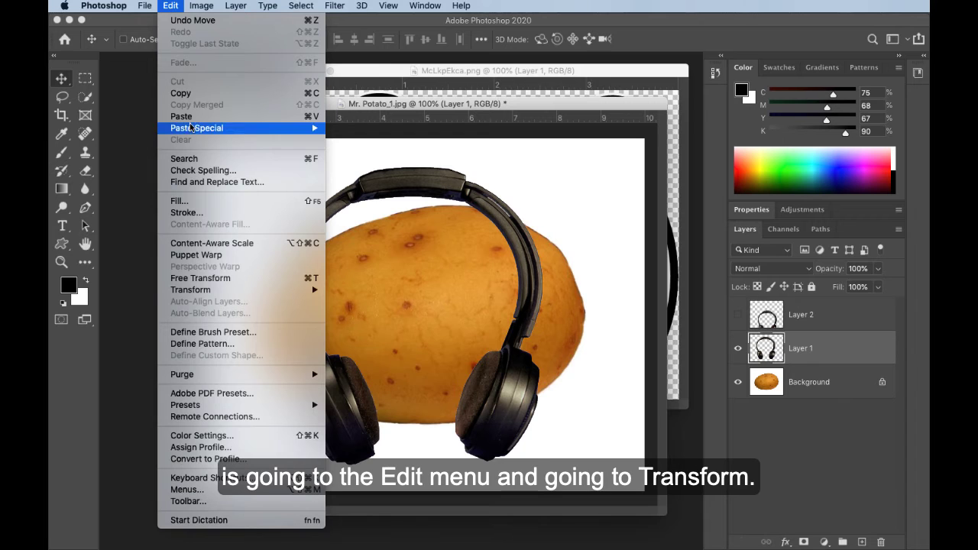
{"action": "mouse_move", "coordinate": [223, 296]}
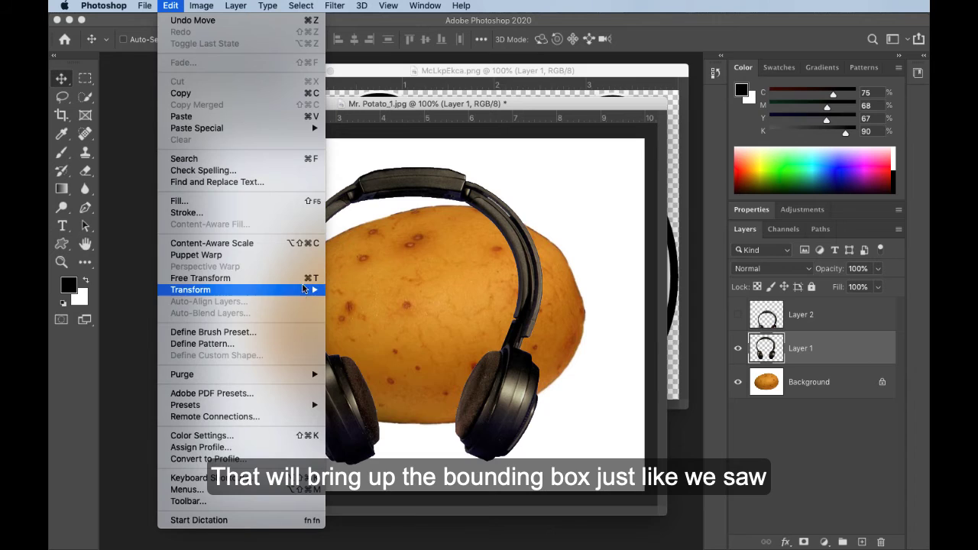
{"action": "mouse_move", "coordinate": [299, 292]}
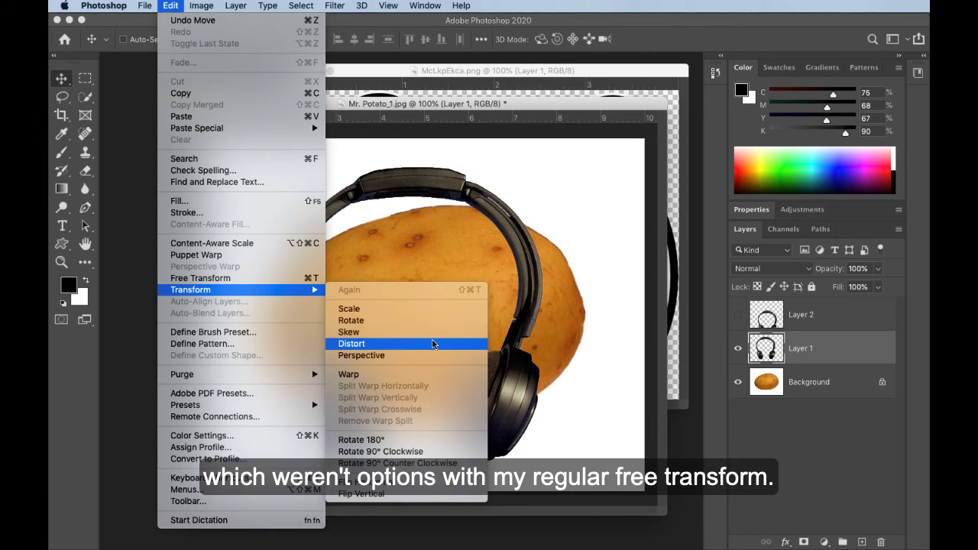
{"action": "left_click", "coordinate": [432, 311]}
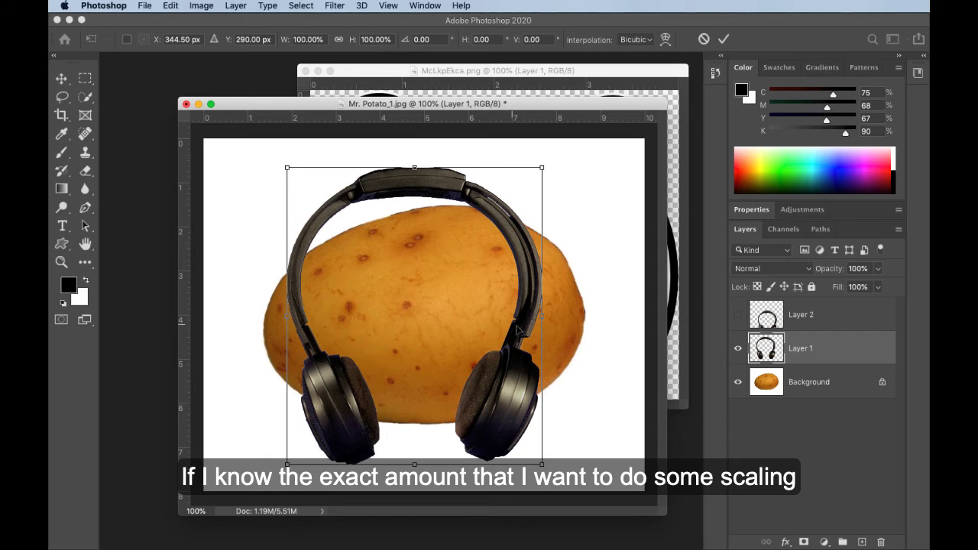
{"action": "left_click_drag", "start_coordinate": [542, 314], "coordinate": [595, 315]}
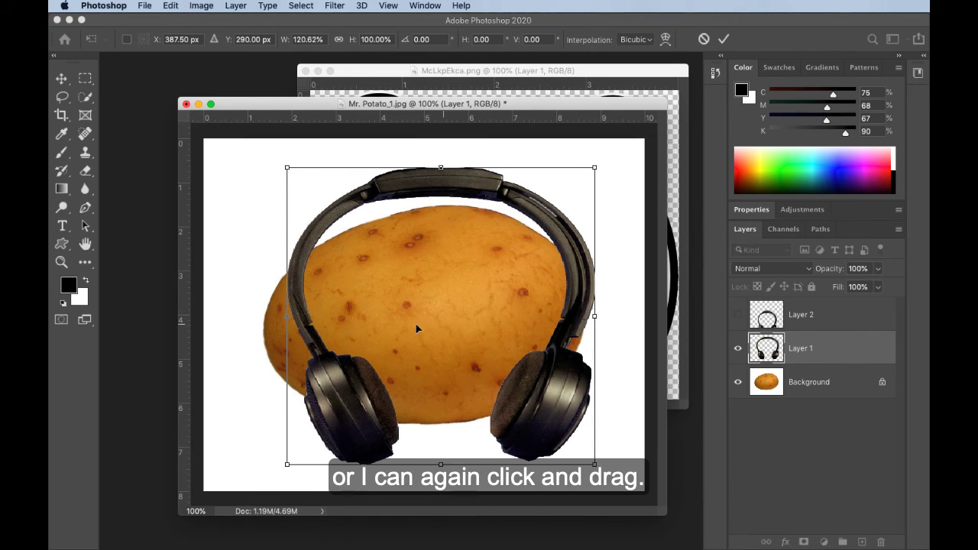
{"action": "left_click_drag", "start_coordinate": [287, 314], "coordinate": [214, 315]}
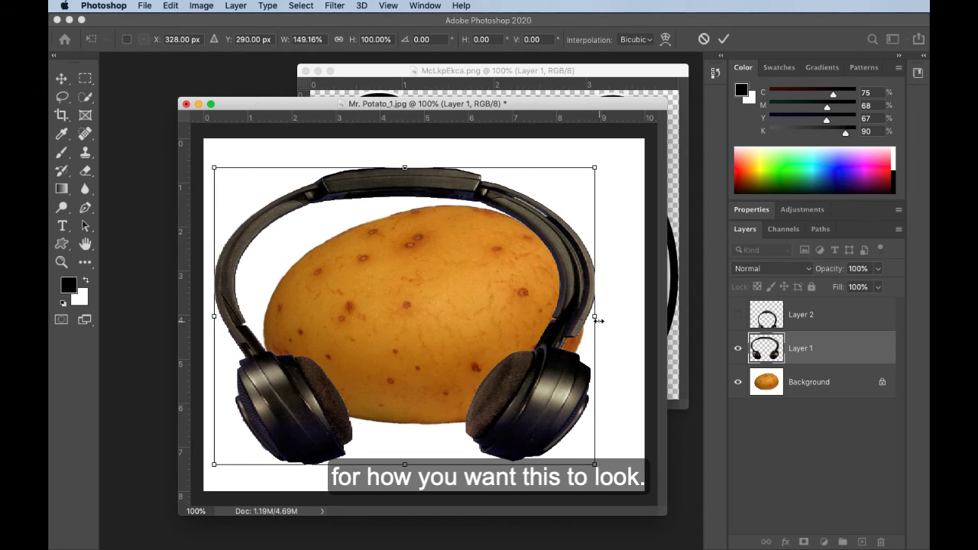
{"action": "left_click_drag", "start_coordinate": [595, 315], "coordinate": [615, 315]}
{"action": "mouse_move", "coordinate": [498, 319]}
{"action": "left_mouse_down"}
{"action": "mouse_move", "coordinate": [507, 303]}
{"action": "mouse_move", "coordinate": [509, 323]}
{"action": "mouse_move", "coordinate": [501, 307]}
{"action": "left_mouse_up"}
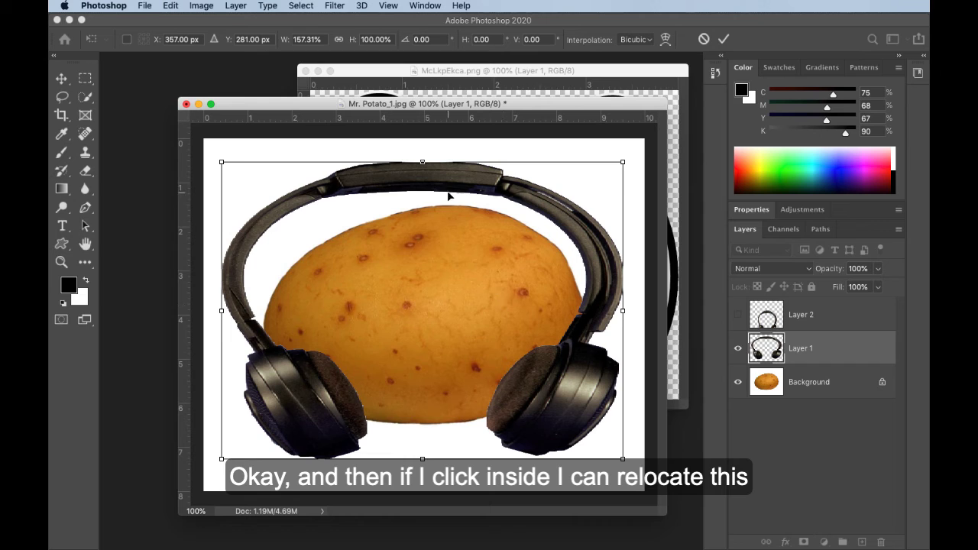
Step: Squash the headphones to about 68.31% height, stretch them to about 171.70% width and apply the transformation
{"action": "left_click_drag", "start_coordinate": [422, 162], "coordinate": [434, 196]}
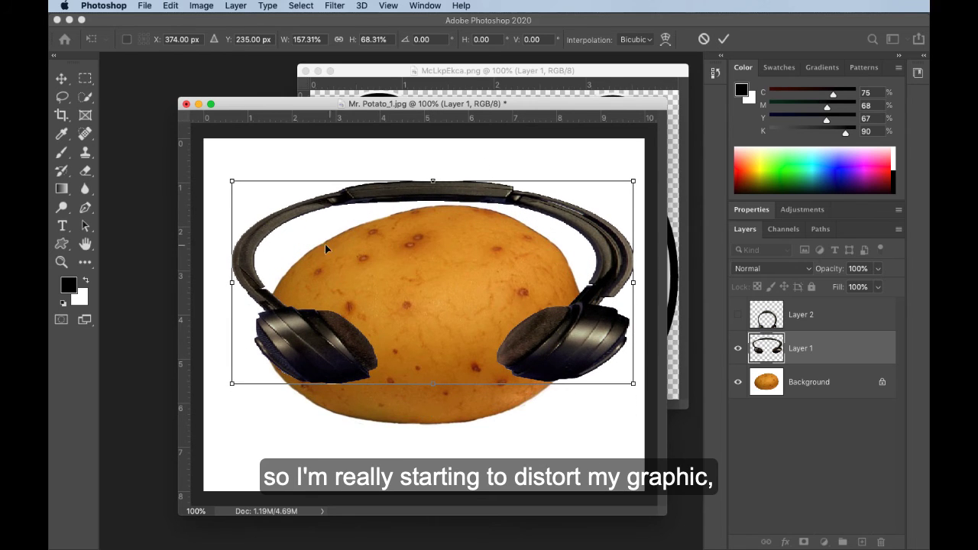
{"action": "left_click_drag", "start_coordinate": [232, 283], "coordinate": [205, 283]}
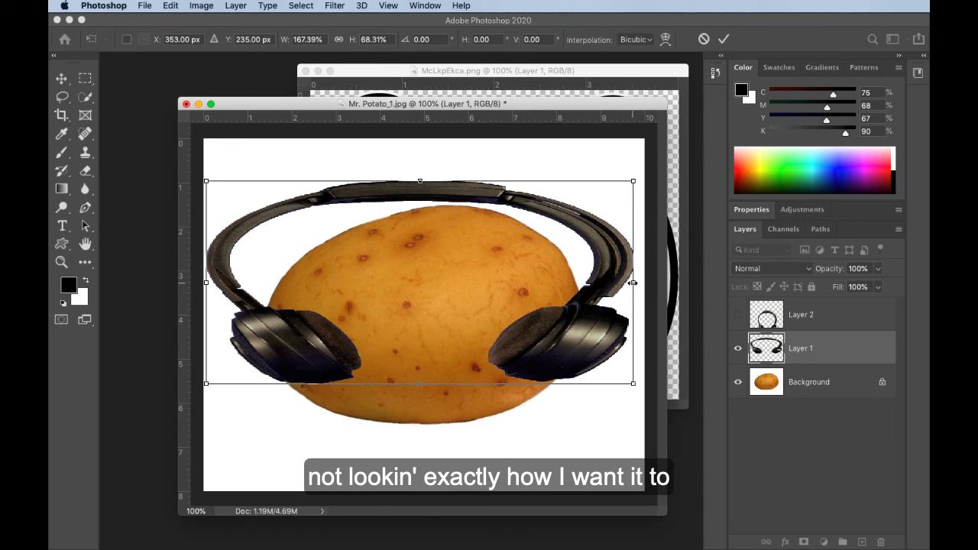
{"action": "left_click_drag", "start_coordinate": [633, 282], "coordinate": [644, 282]}
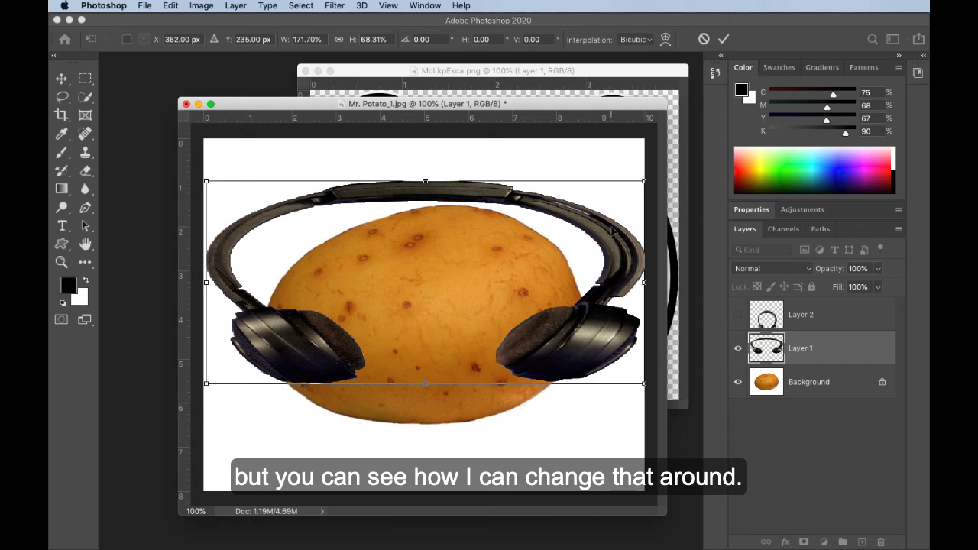
{"action": "left_click", "coordinate": [723, 40]}
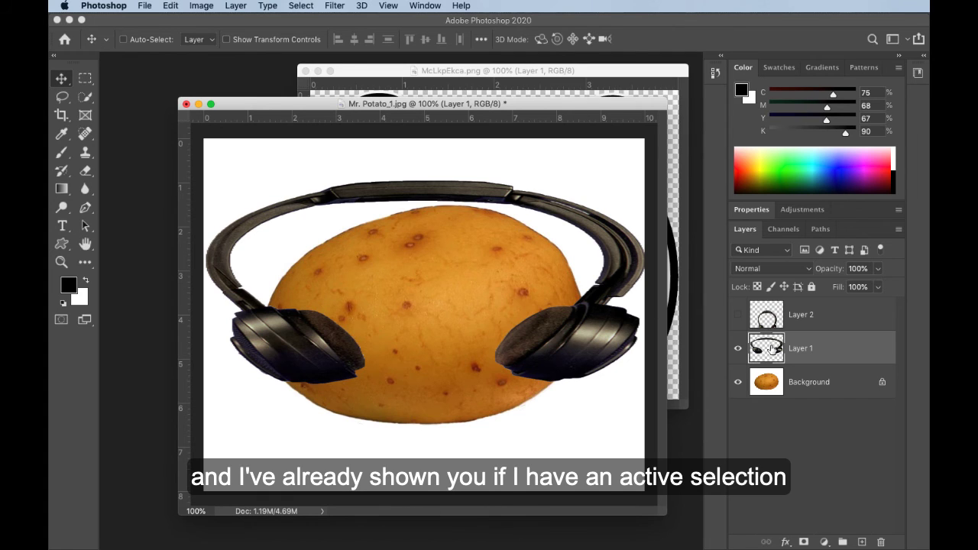
Step: Load the outline of the headphones on Layer 1 as a selection
{"action": "key", "text": "ctrl"}
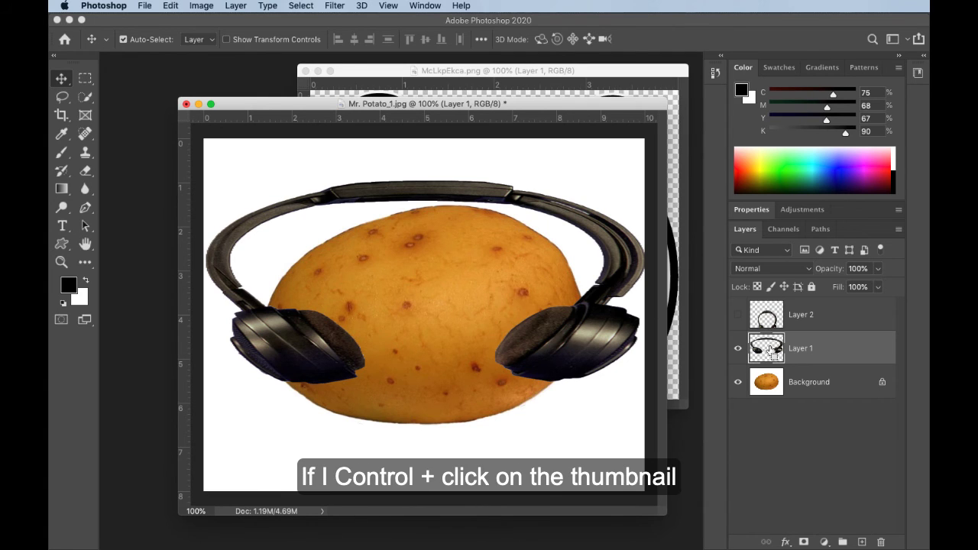
{"action": "left_click", "coordinate": [769, 348], "text": "ctrl"}
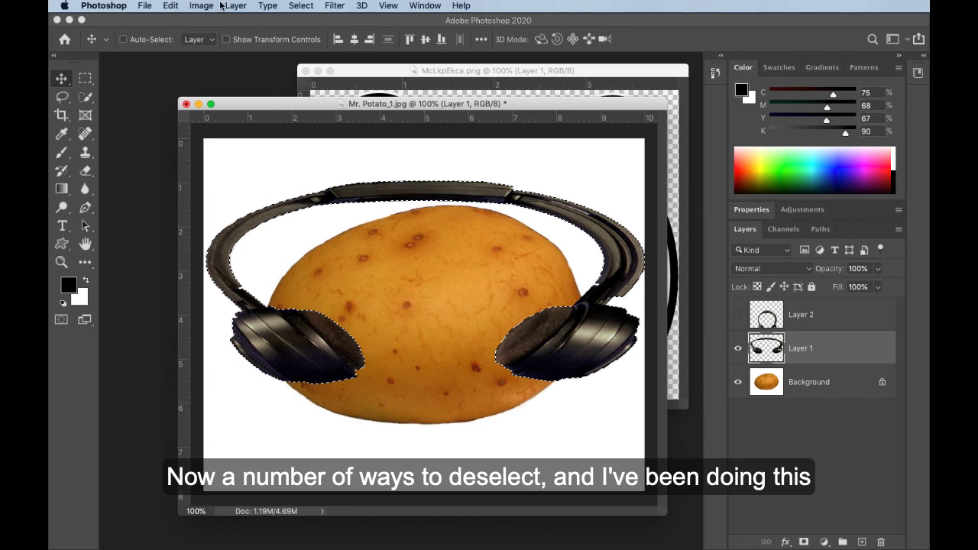
{"action": "left_click", "coordinate": [299, 6]}
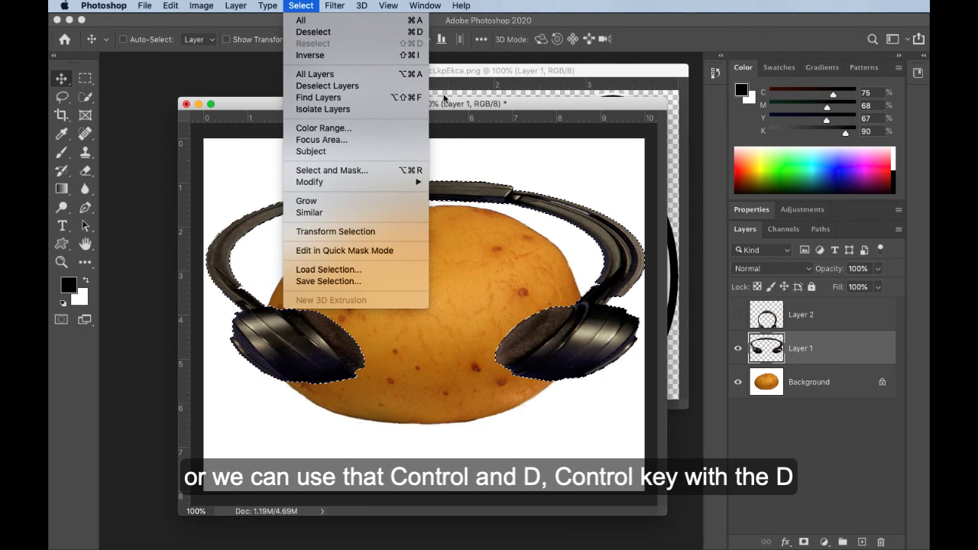
{"action": "left_click", "coordinate": [466, 107]}
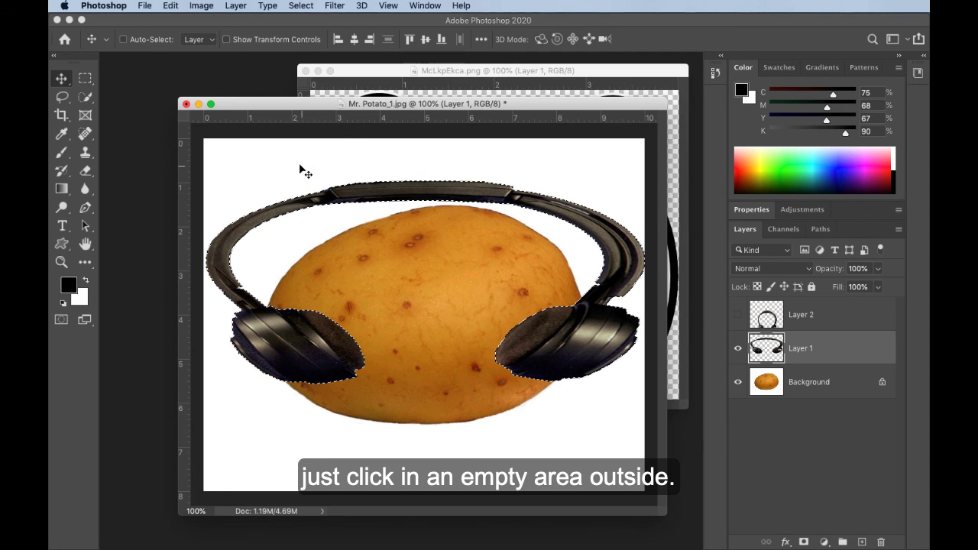
Step: Deselect the headphones with the Rectangular Marquee tool and restore the selection with Reselect
{"action": "left_click", "coordinate": [84, 79]}
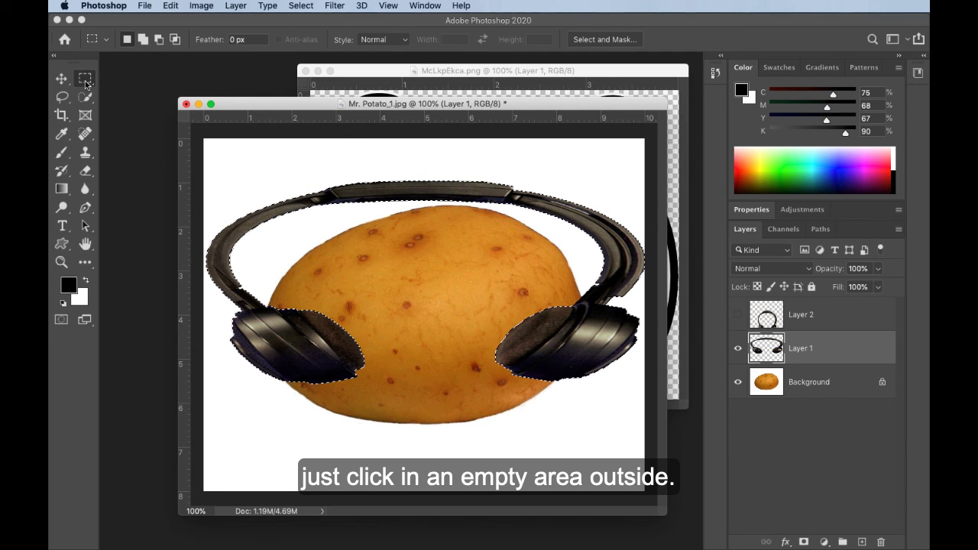
{"action": "left_click", "coordinate": [247, 164]}
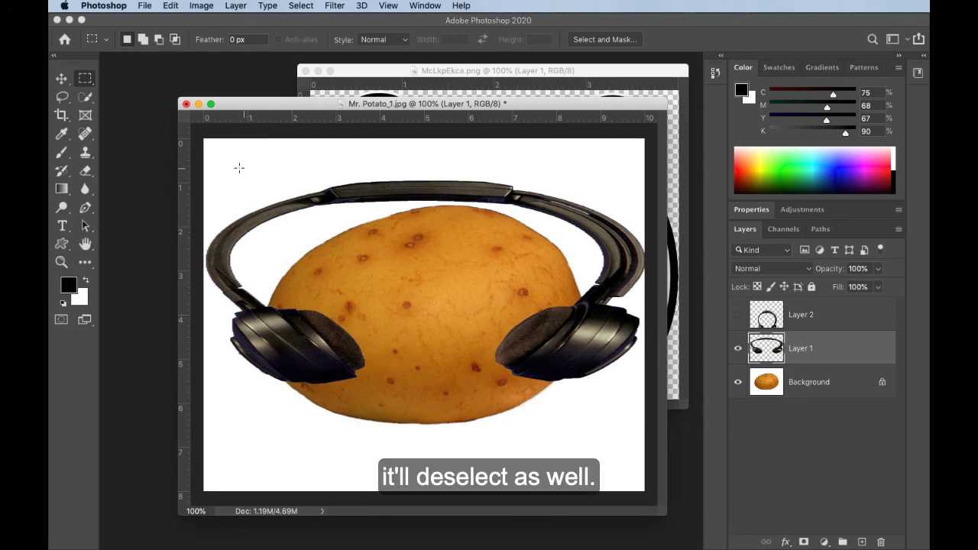
{"action": "left_click", "coordinate": [302, 6]}
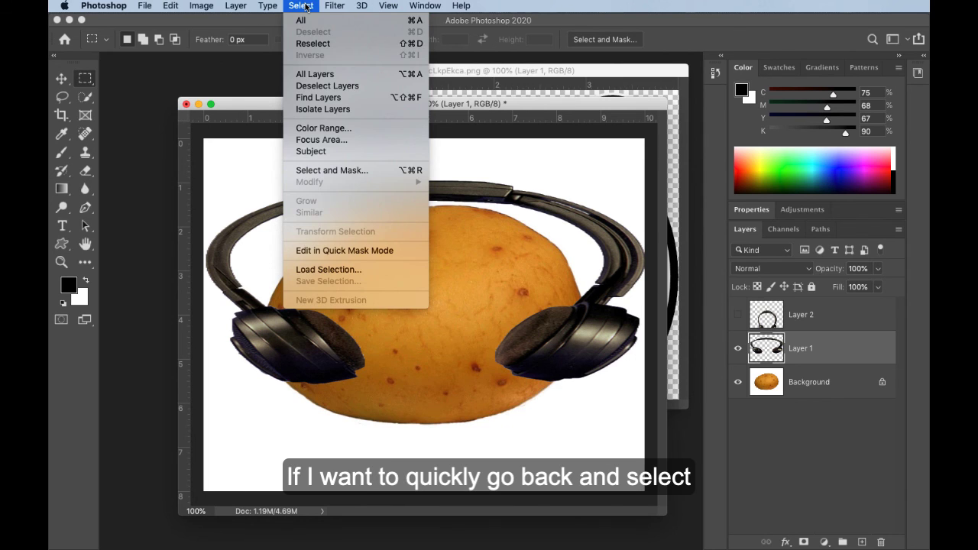
{"action": "left_click", "coordinate": [335, 44]}
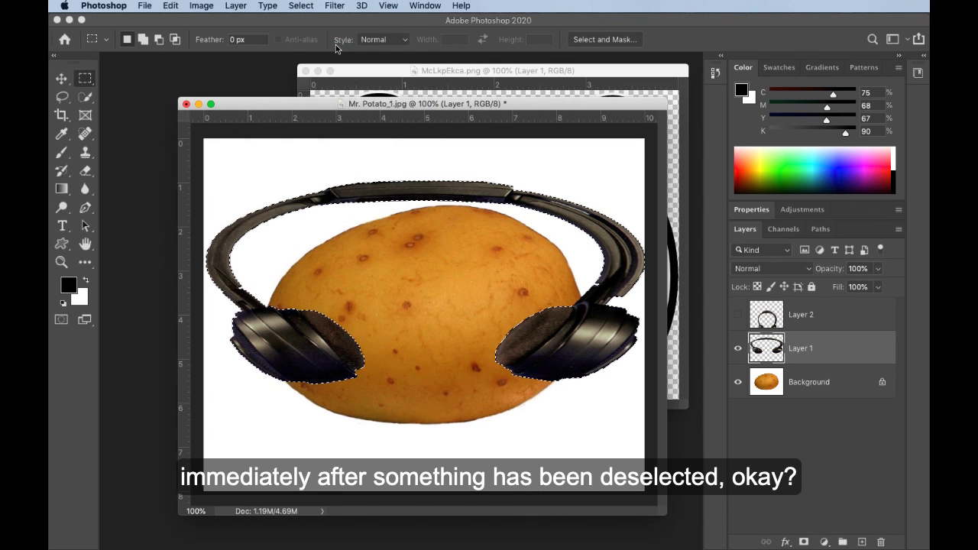